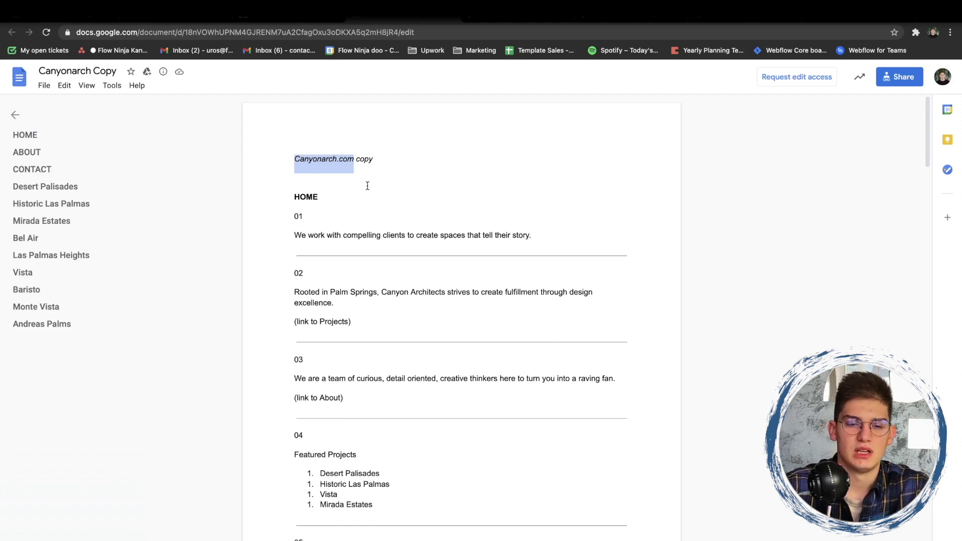
pyautogui.click(171, 22)
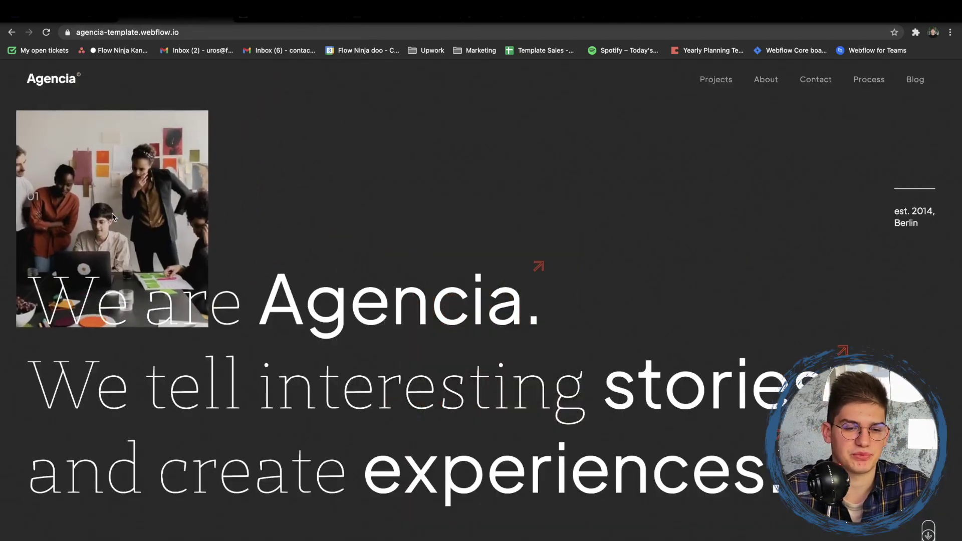
pyautogui.scroll(-15, 265, 285)
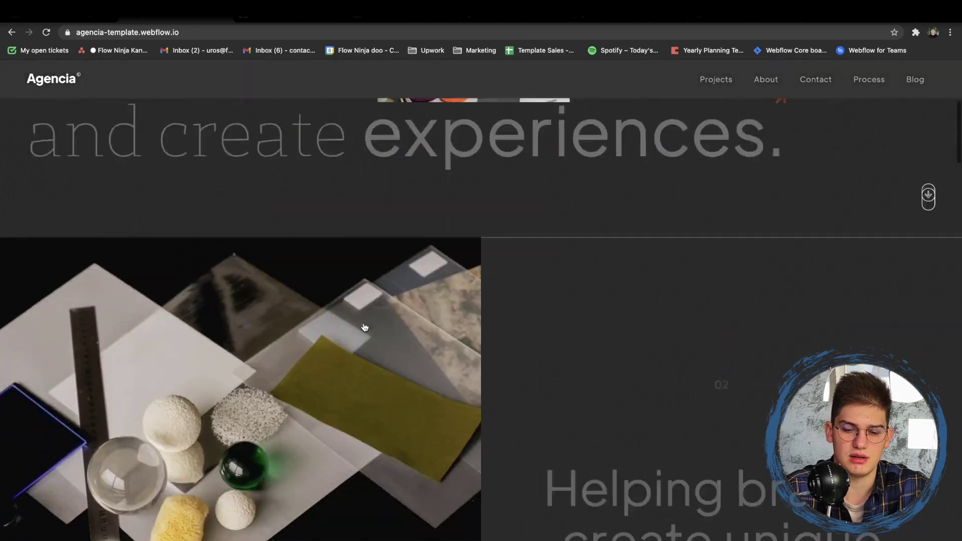
pyautogui.scroll(-7, 247, 349)
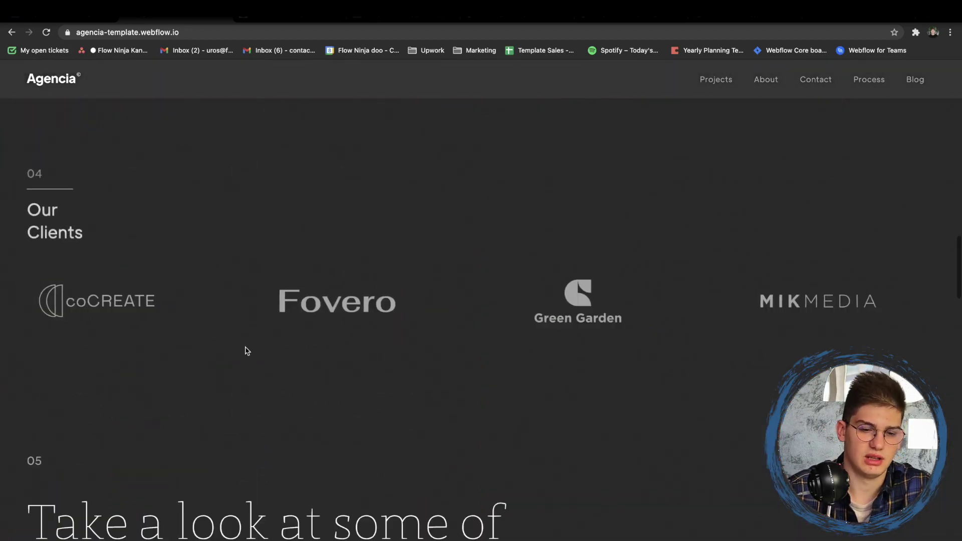
pyautogui.scroll(15, 255, 419)
pyautogui.scroll(10, 254, 415)
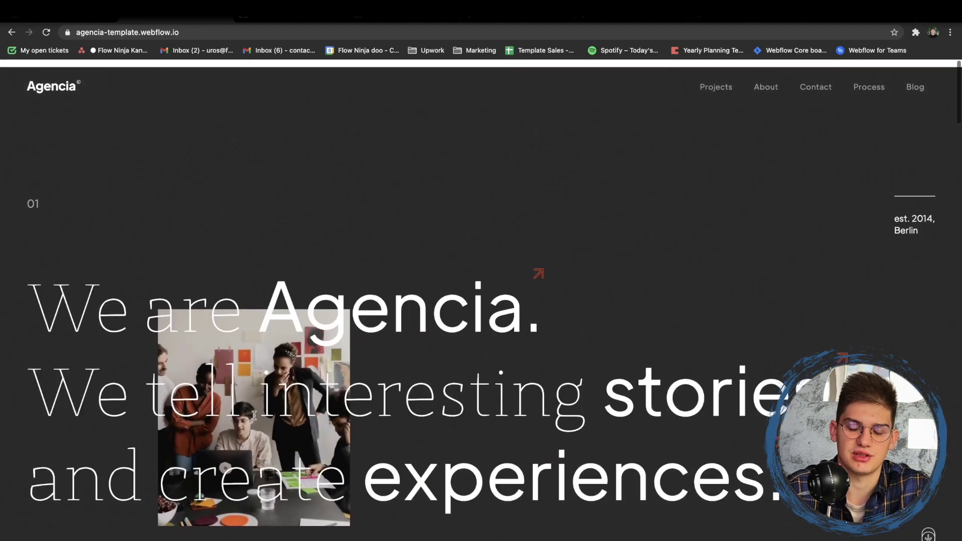
pyautogui.click(316, 21)
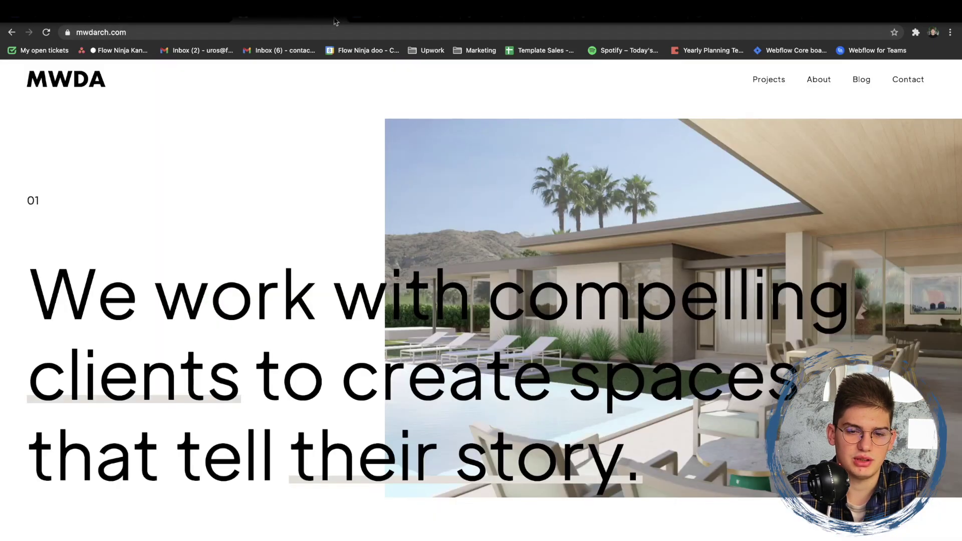
pyautogui.click(391, 21)
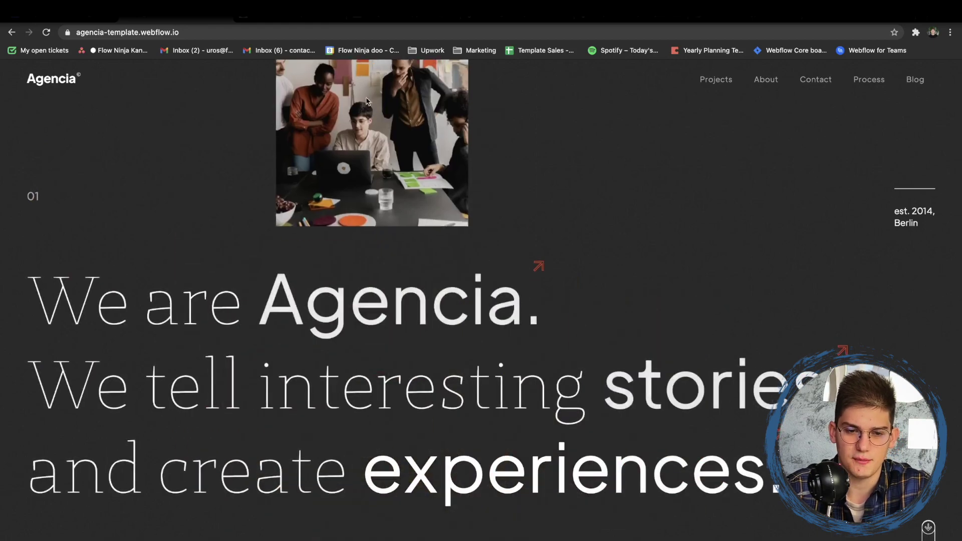
pyautogui.hotkey('ctrl', 'Tab')
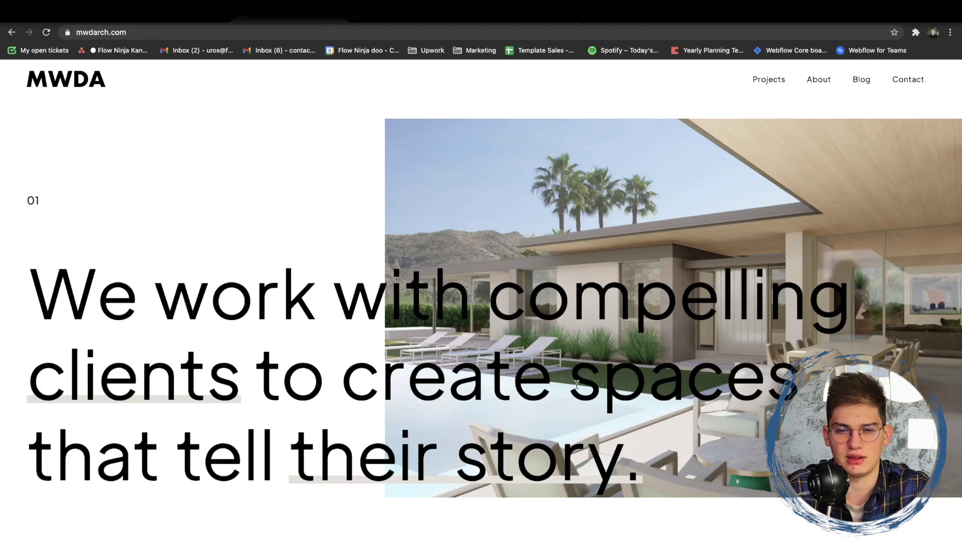
pyautogui.hotkey('ctrl', 'Tab')
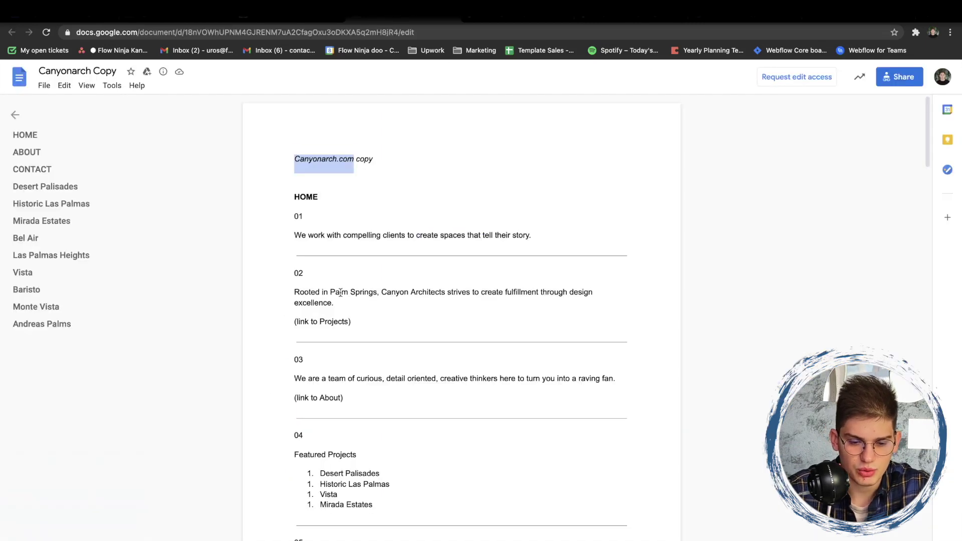
# Step: Read the HOME copy in the Canyonarch Copy doc, then scroll through the mwdarch.com projects
pyautogui.scroll(-2, 340, 292)
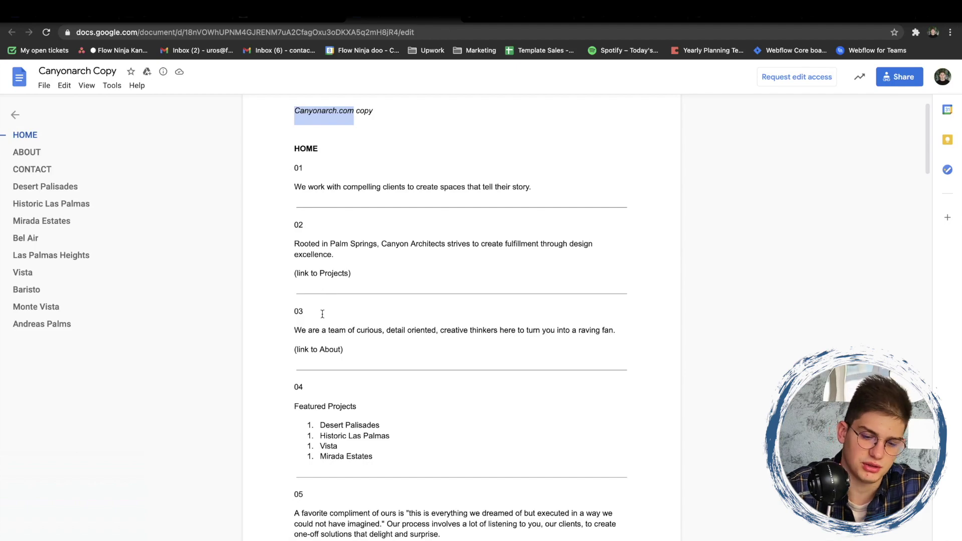
pyautogui.scroll(-4, 322, 314)
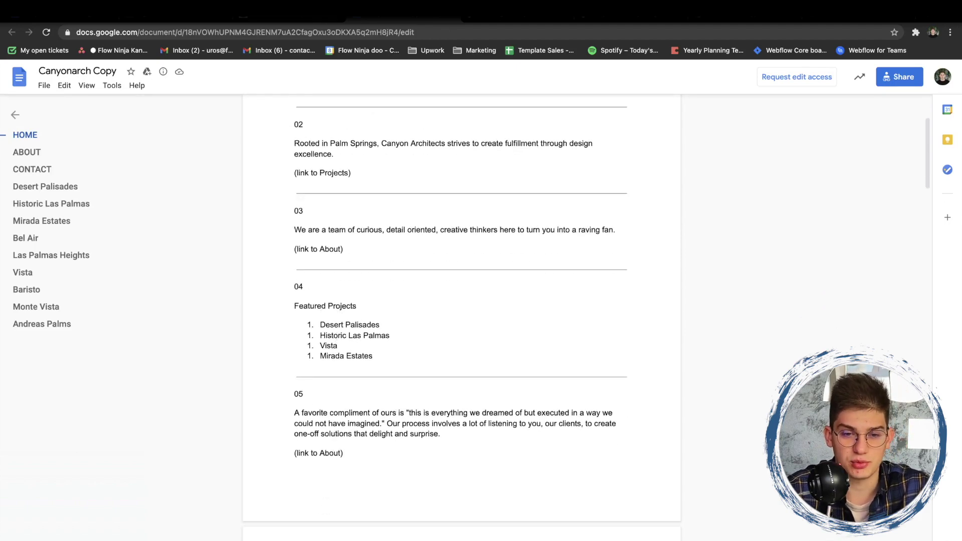
pyautogui.hotkey('ctrl', 'Tab')
pyautogui.scroll(-8, 386, 220)
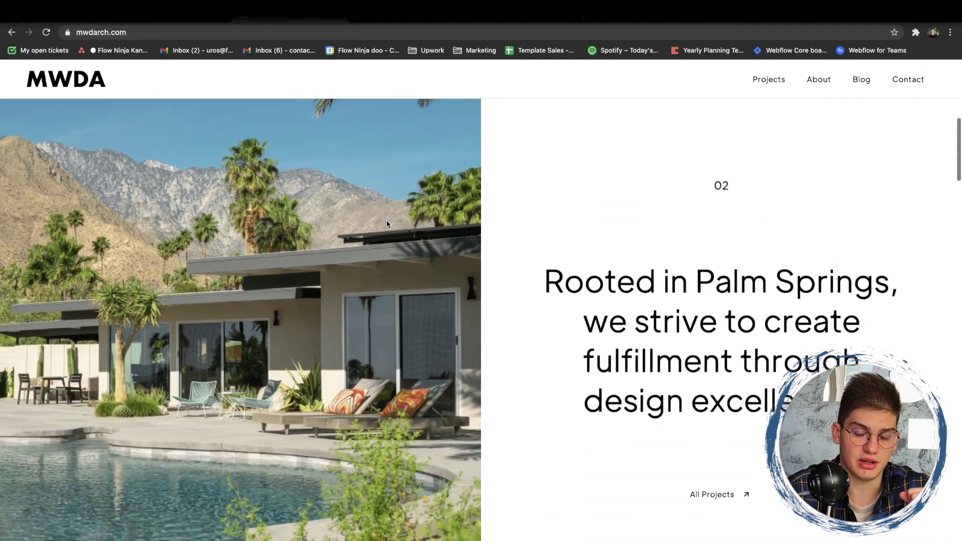
pyautogui.scroll(-10, 386, 221)
pyautogui.scroll(-9, 387, 221)
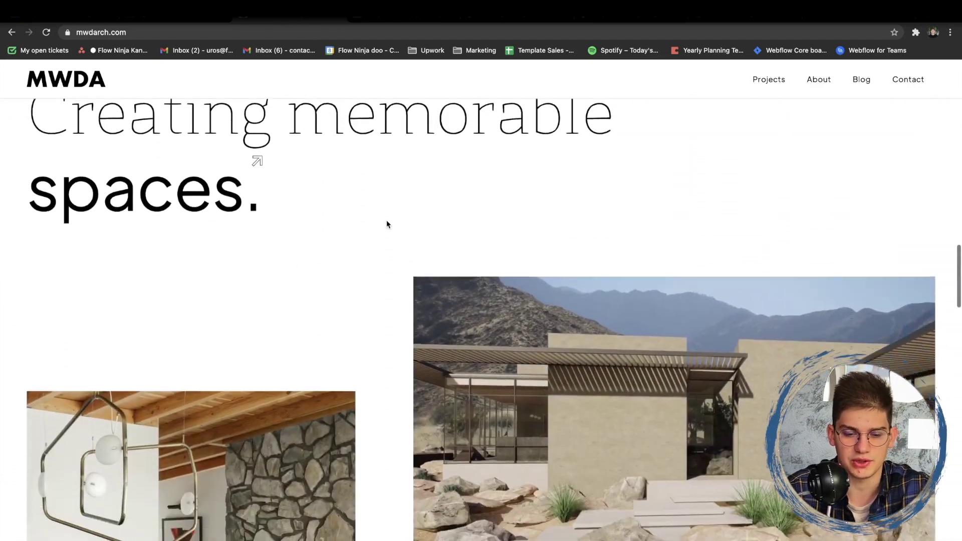
pyautogui.scroll(-5, 386, 220)
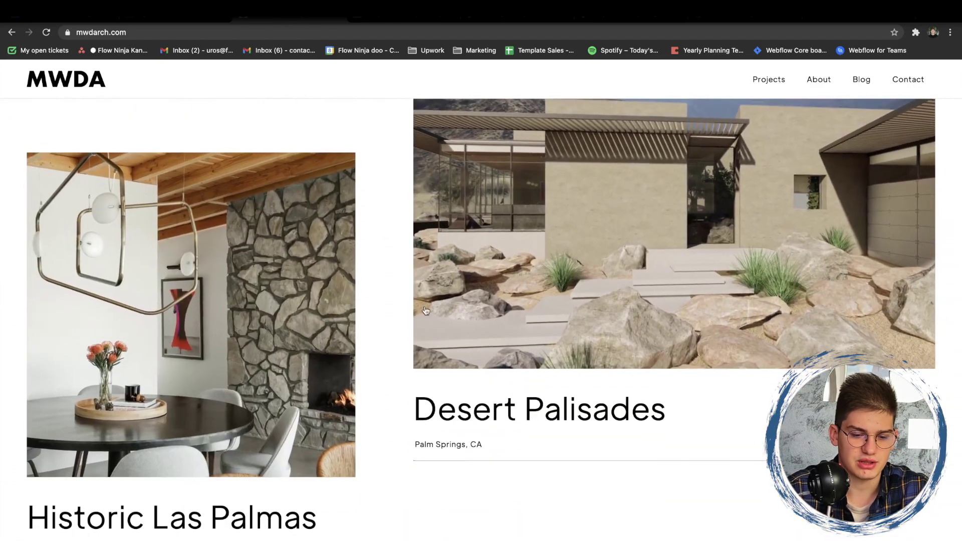
pyautogui.scroll(-5, 426, 310)
pyautogui.scroll(-3, 622, 311)
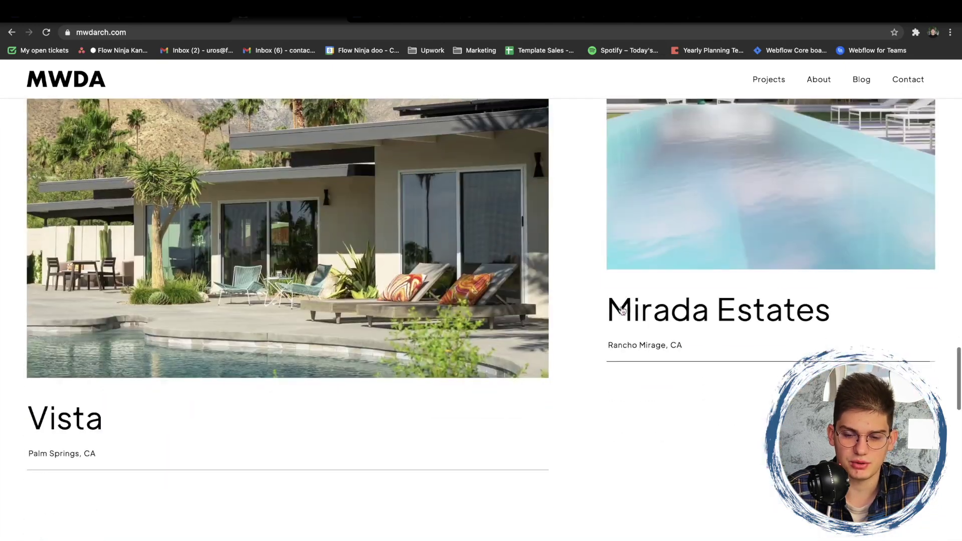
pyautogui.scroll(3, 517, 264)
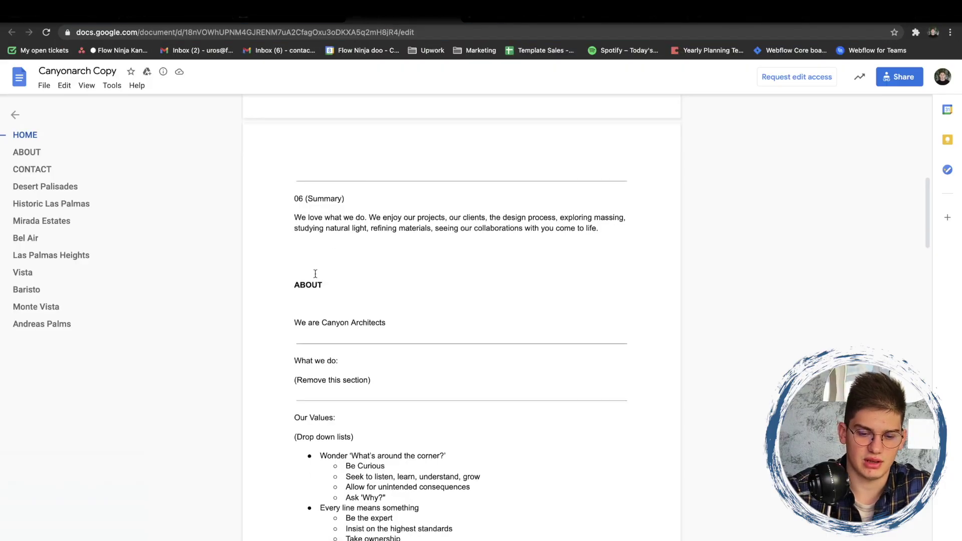
# Step: Read the ABOUT copy's Our Values, Process and Our Team, then bring up mwdarch.com/about
pyautogui.scroll(-2, 336, 270)
pyautogui.scroll(-2, 335, 270)
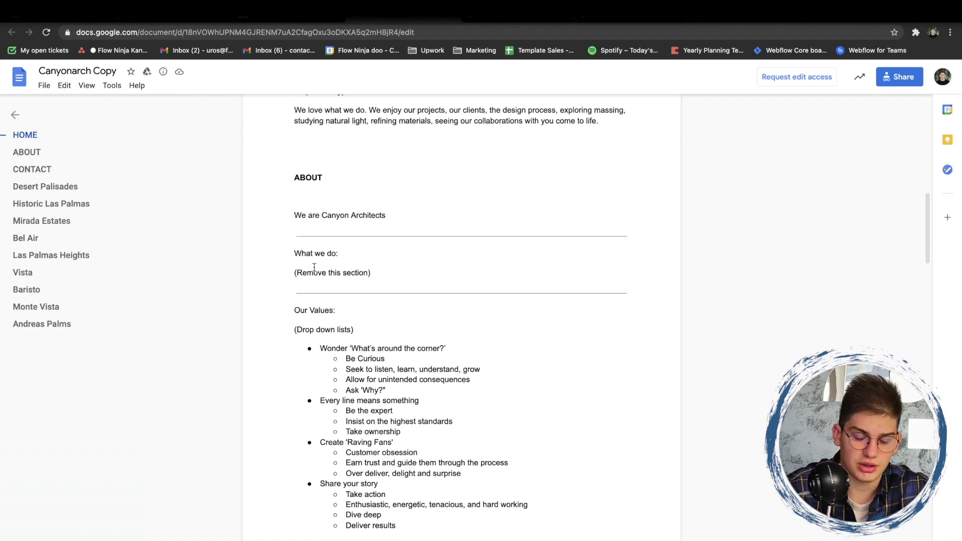
pyautogui.scroll(-4, 314, 268)
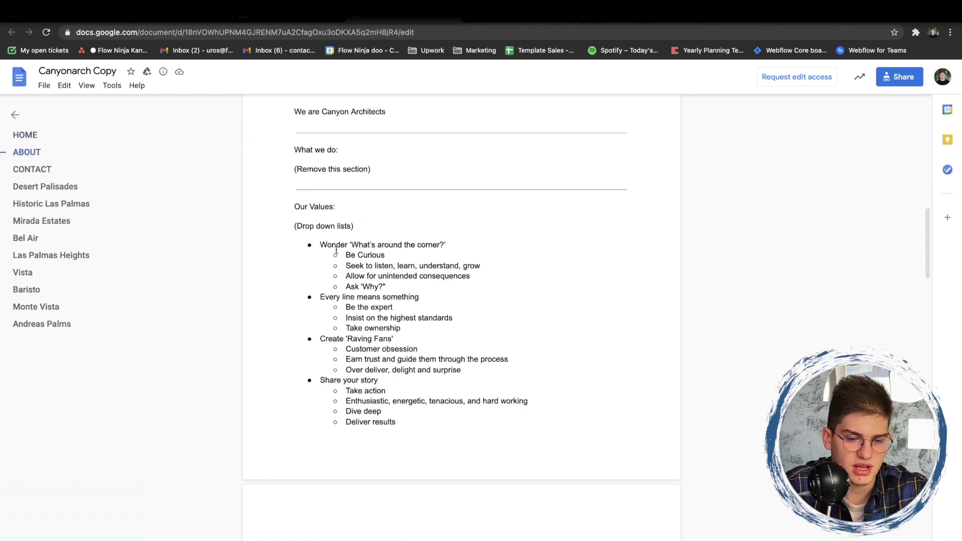
pyautogui.scroll(-10, 346, 240)
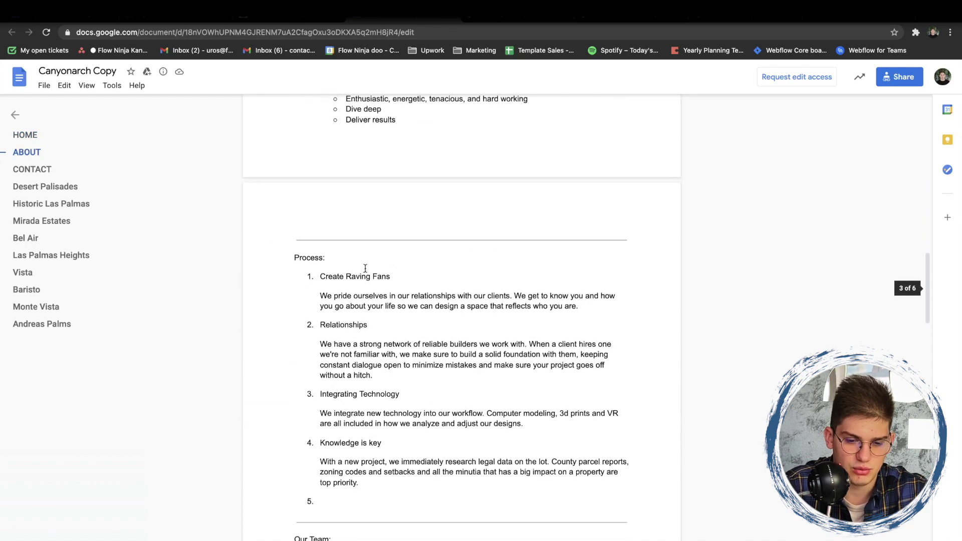
pyautogui.scroll(-8, 340, 315)
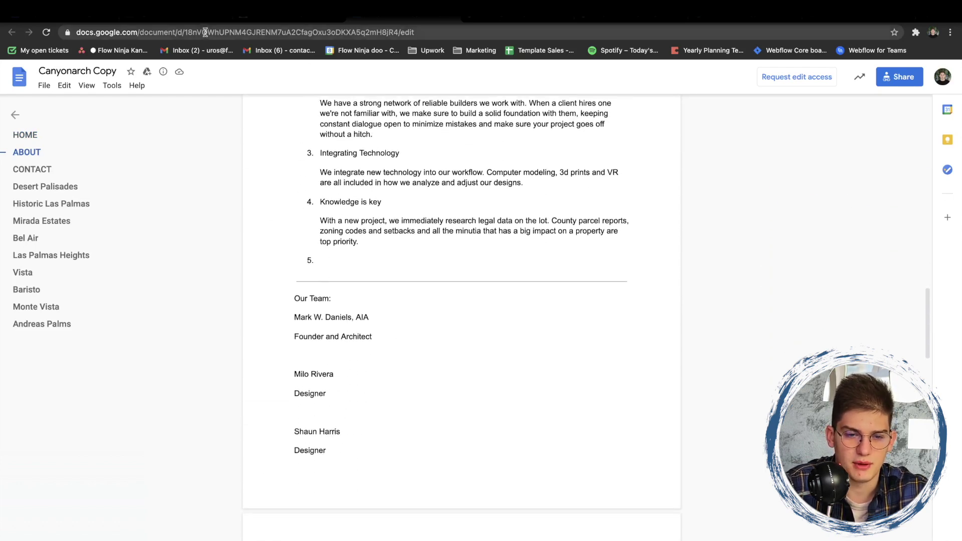
pyautogui.click(278, 19)
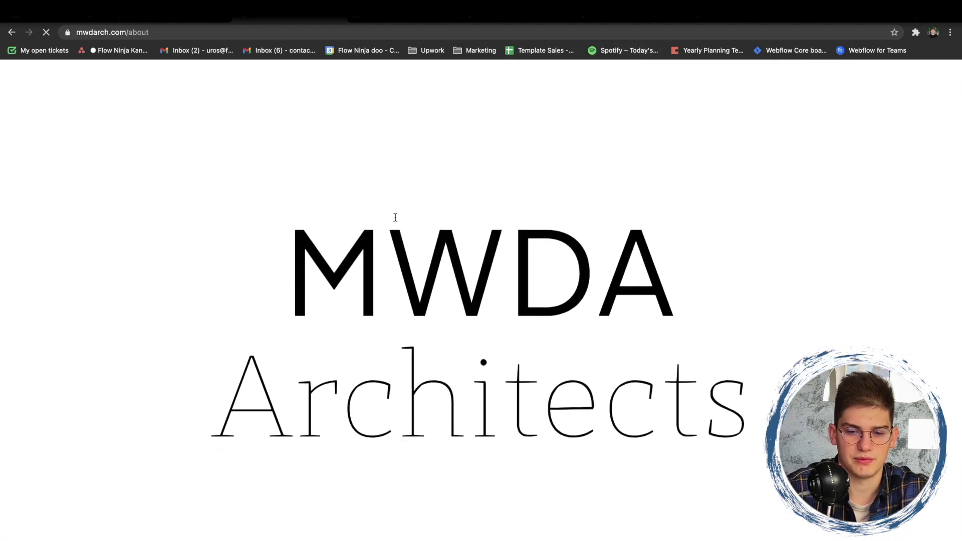
# Step: Look over the team and values on mwdarch.com/about, then move to the Ninja University Figma file
pyautogui.scroll(-15, 403, 233)
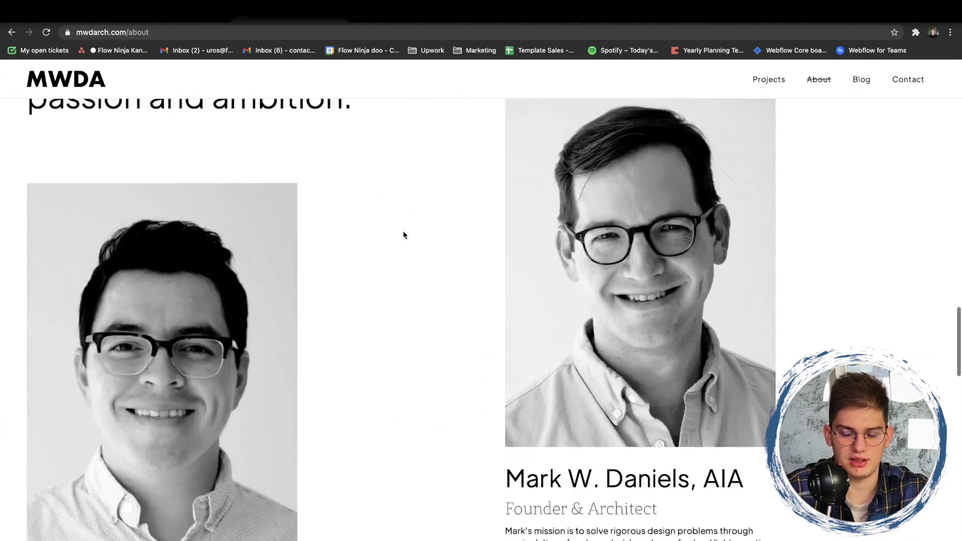
pyautogui.scroll(-15, 403, 235)
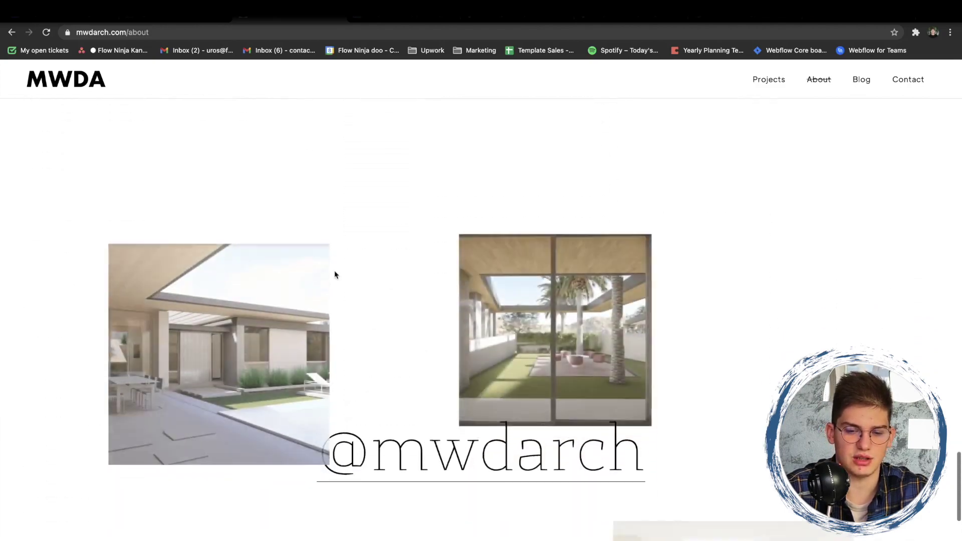
pyautogui.scroll(-5, 466, 332)
pyautogui.scroll(20, 465, 332)
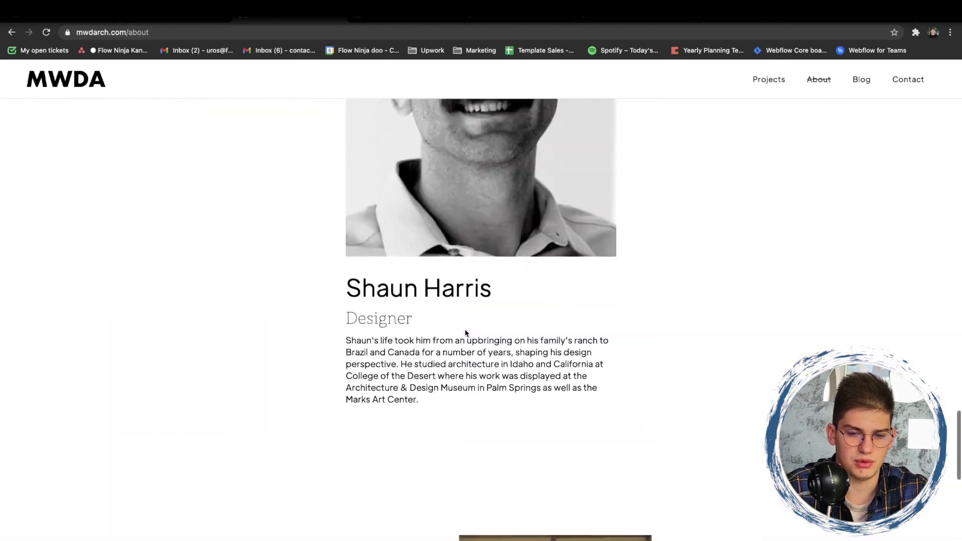
pyautogui.scroll(20, 465, 334)
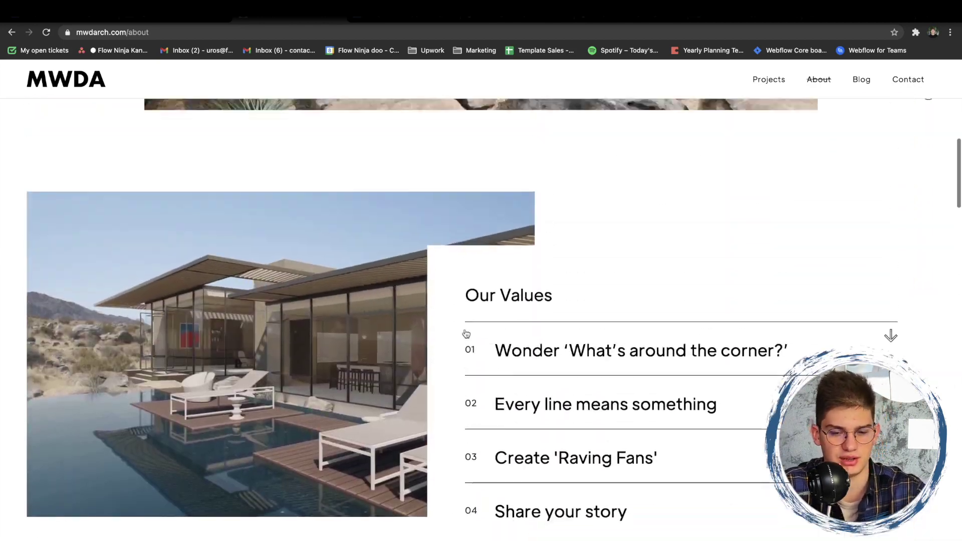
pyautogui.scroll(5, 431, 342)
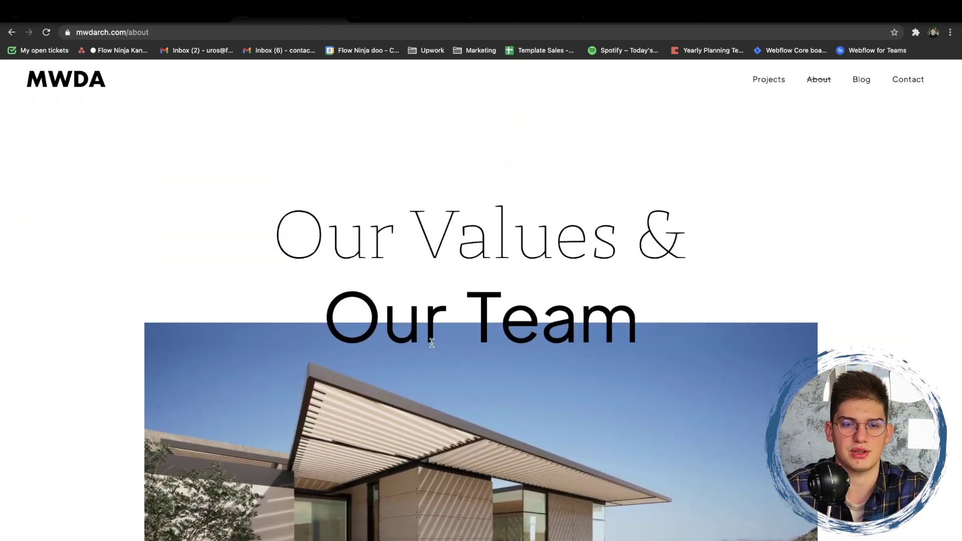
pyautogui.hotkey('ctrl', 'Tab')
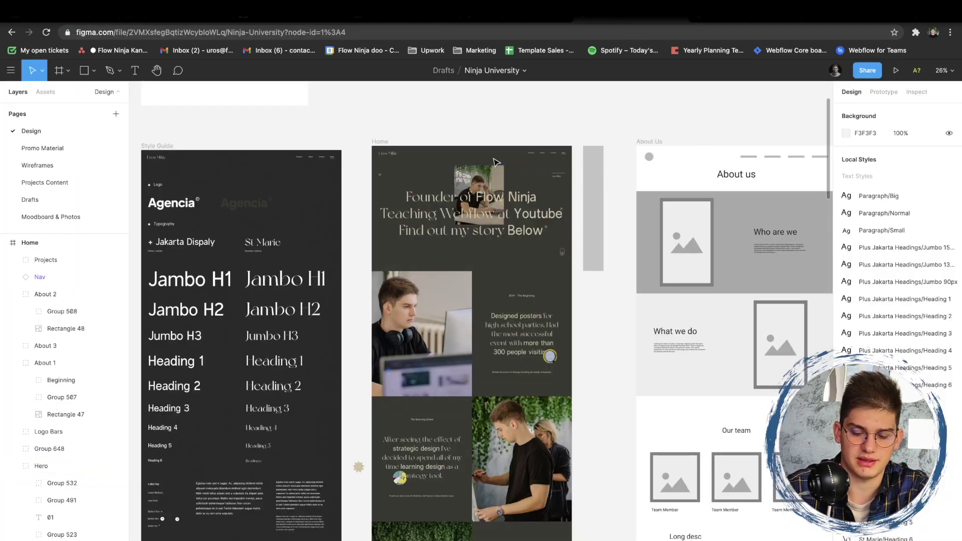
# Step: Hide the Figma interface panels so the Home frame shows full-size
pyautogui.scroll(5, 495, 162)
pyautogui.hotkey('ctrl', '\\')
pyautogui.scroll(5, 495, 162)
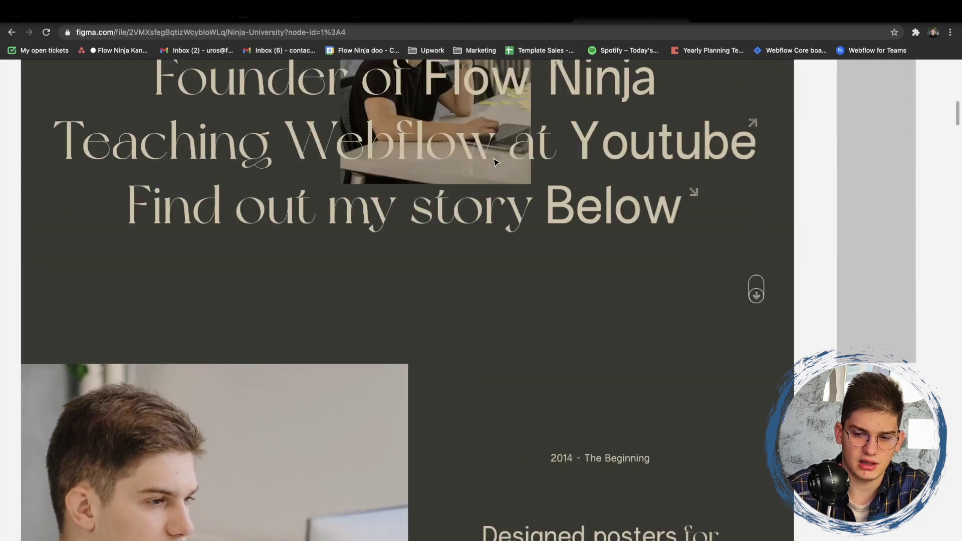
pyautogui.scroll(5, 495, 162)
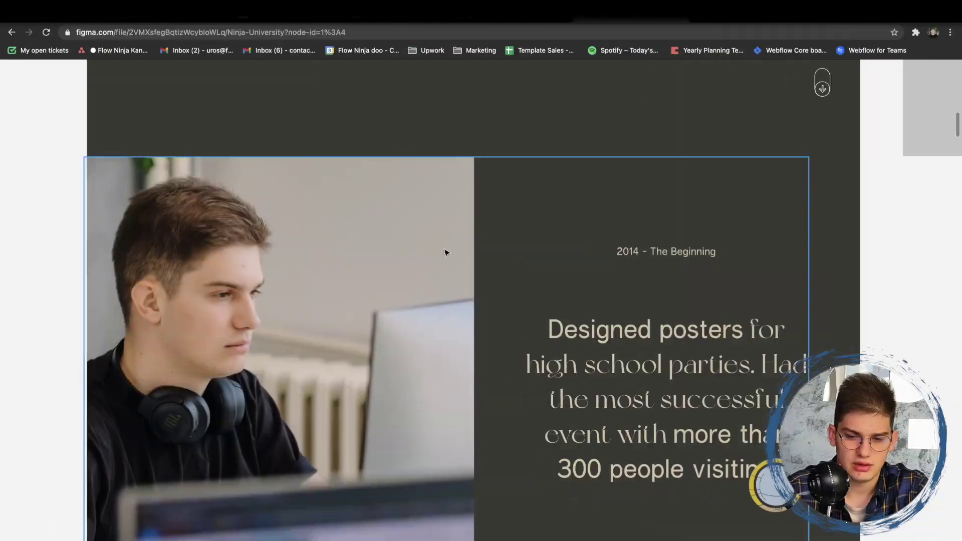
# Step: Scroll the Home frame from the Flow Ninja hero to Useful Links, then bring up the Agencia site
pyautogui.scroll(-2, 361, 251)
pyautogui.scroll(-3, 632, 212)
pyautogui.scroll(-5, 631, 213)
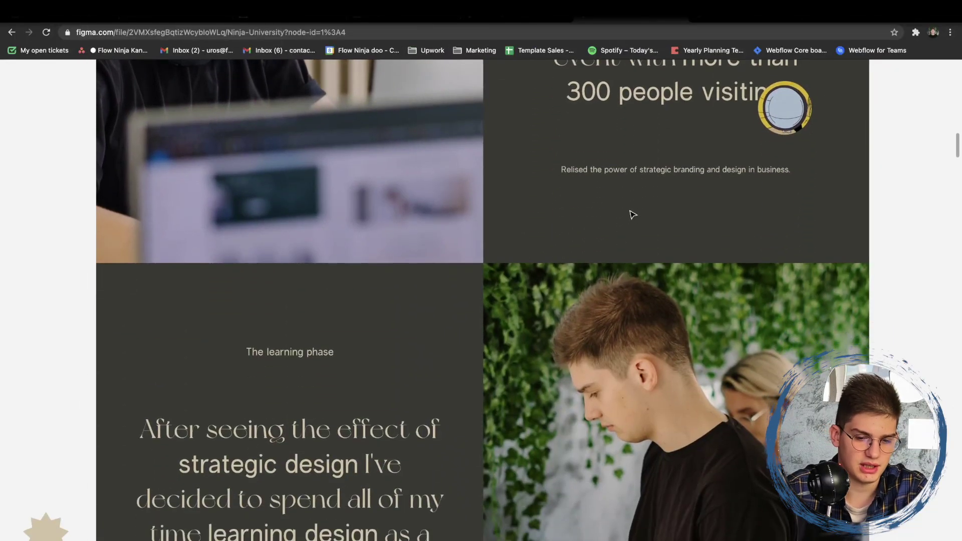
pyautogui.scroll(15, 281, 250)
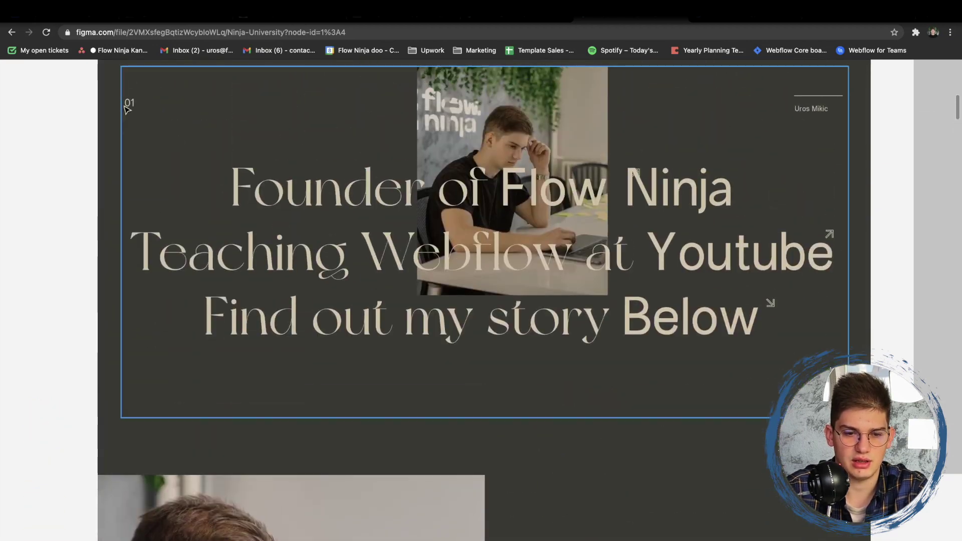
pyautogui.scroll(-7, 337, 205)
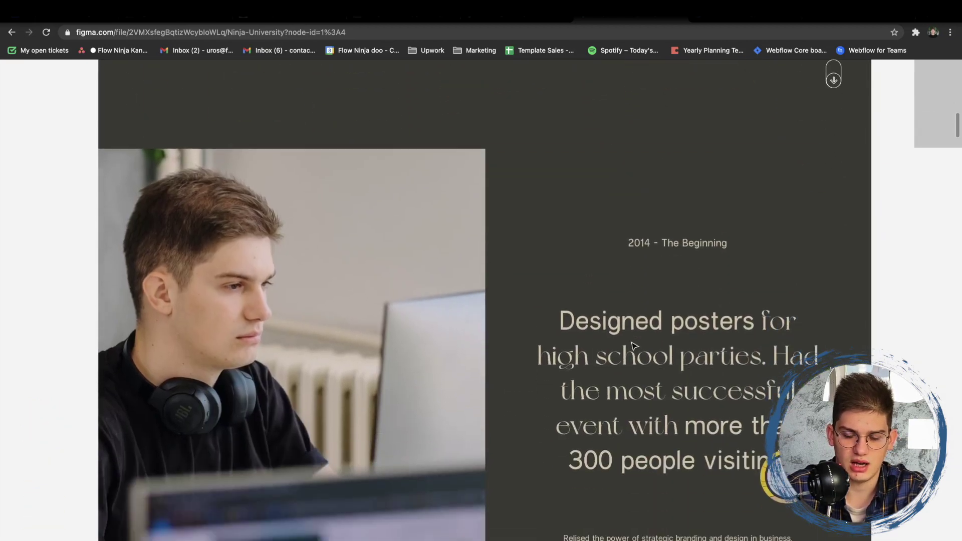
pyautogui.scroll(-9, 694, 313)
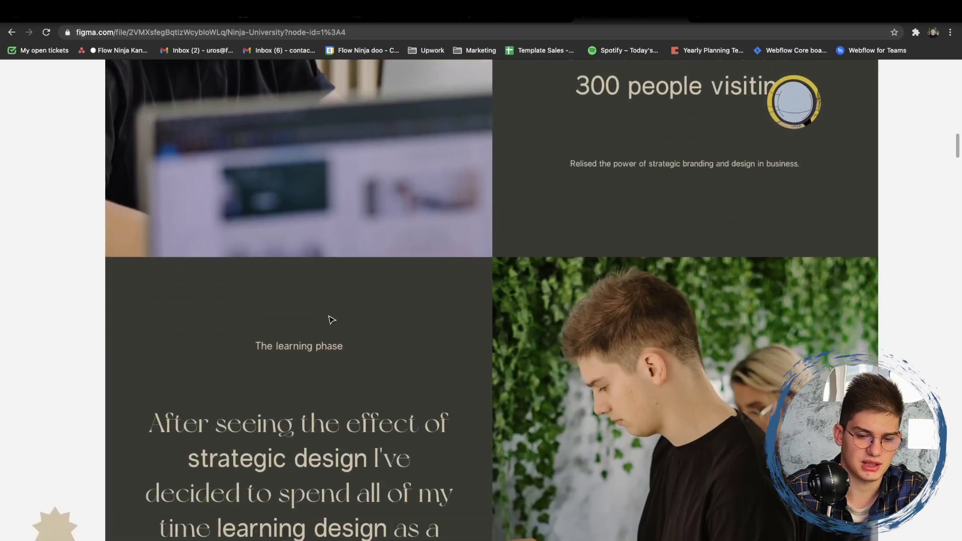
pyautogui.scroll(-10, 320, 344)
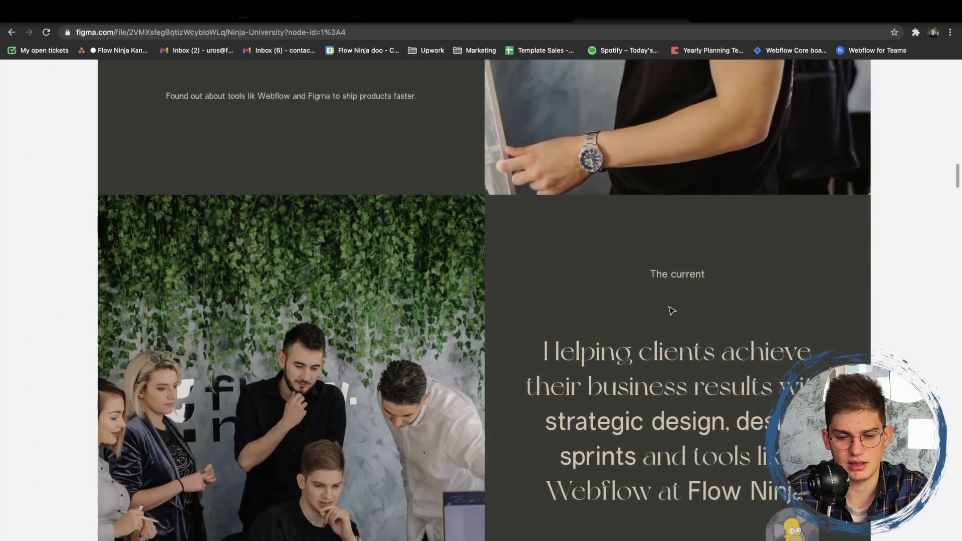
pyautogui.scroll(-2, 529, 244)
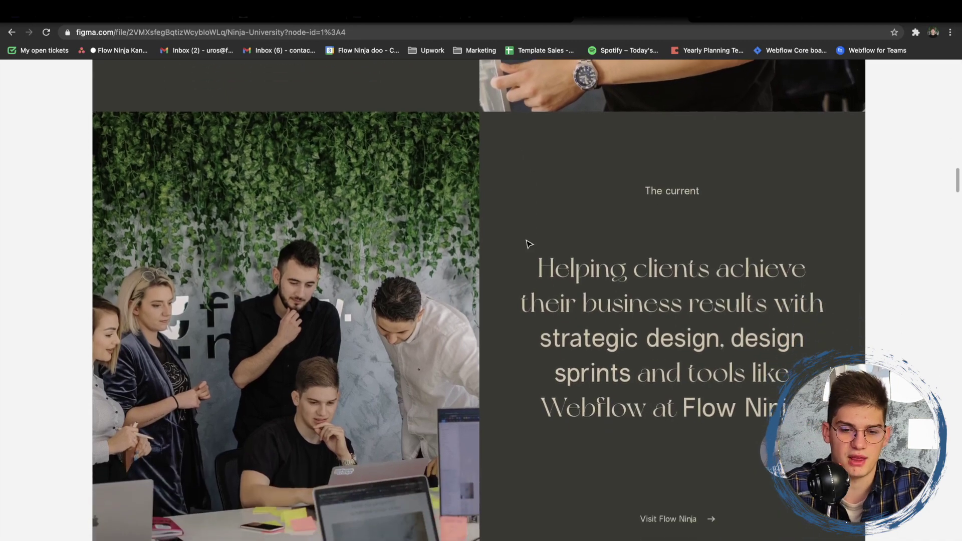
pyautogui.scroll(-10, 529, 244)
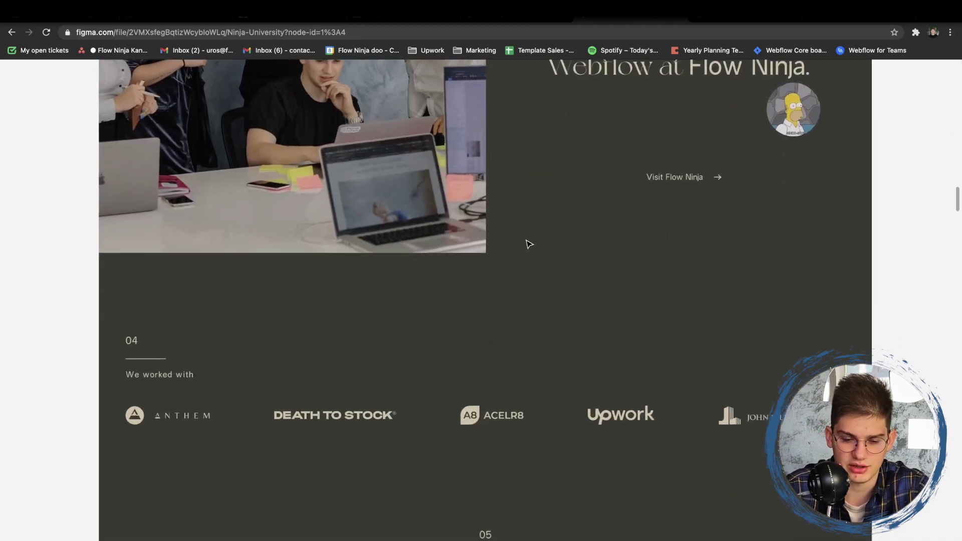
pyautogui.scroll(-8, 436, 260)
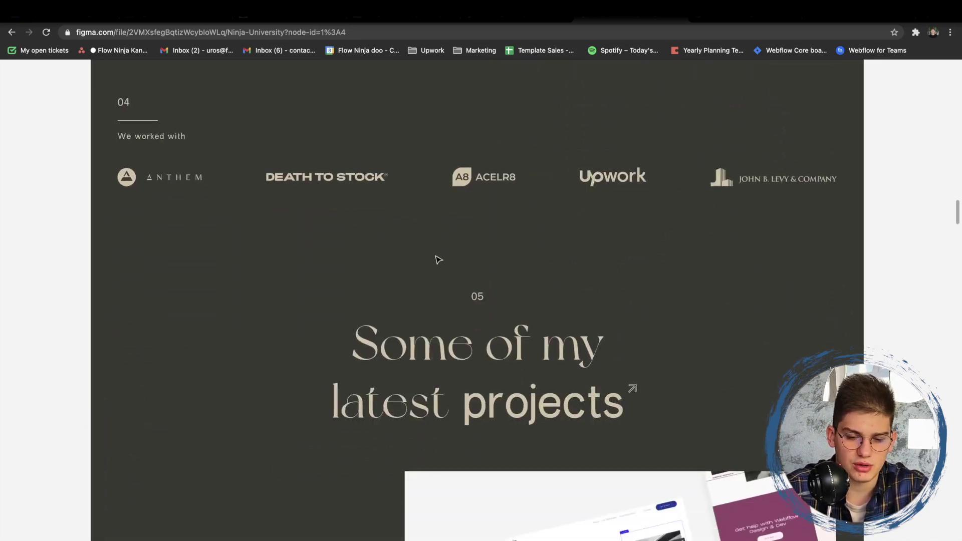
pyautogui.scroll(-7, 496, 243)
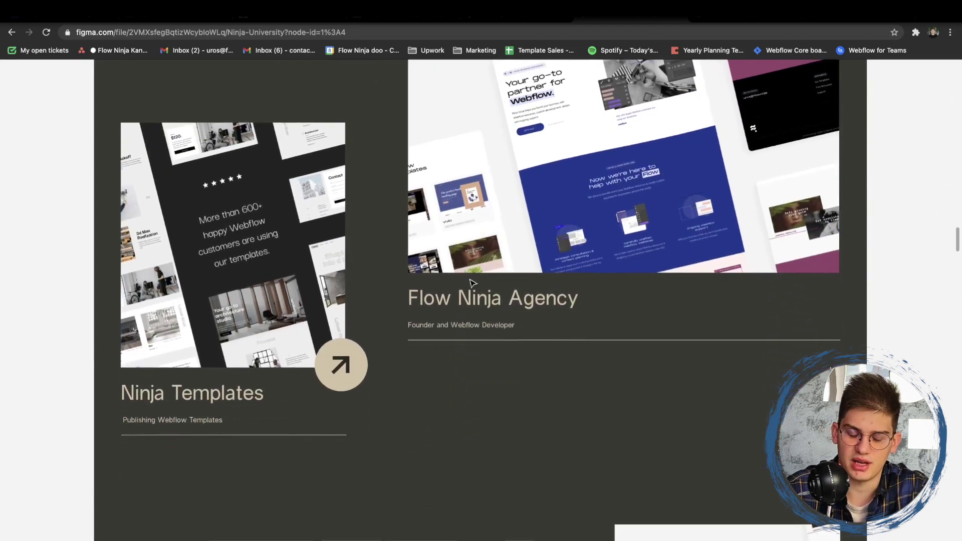
pyautogui.scroll(-13, 473, 283)
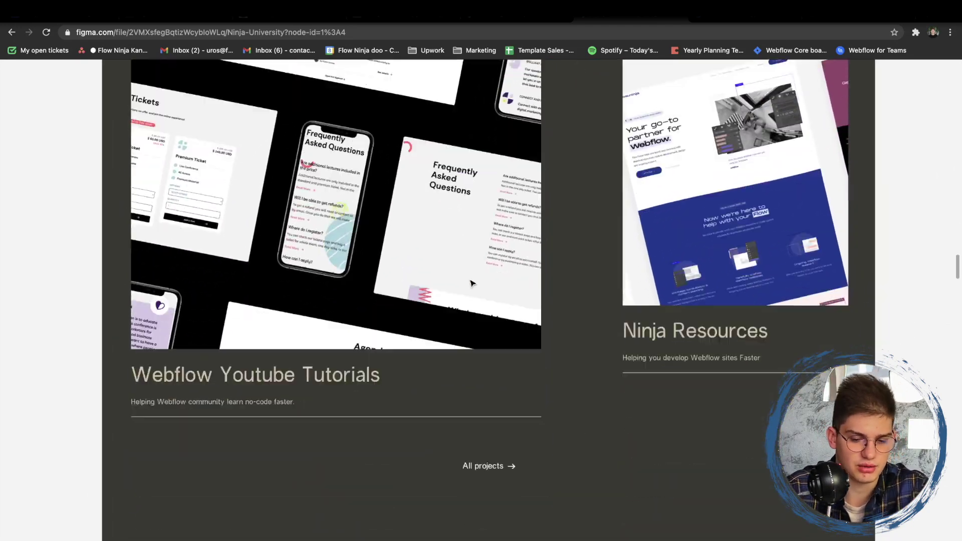
pyautogui.scroll(-2, 462, 397)
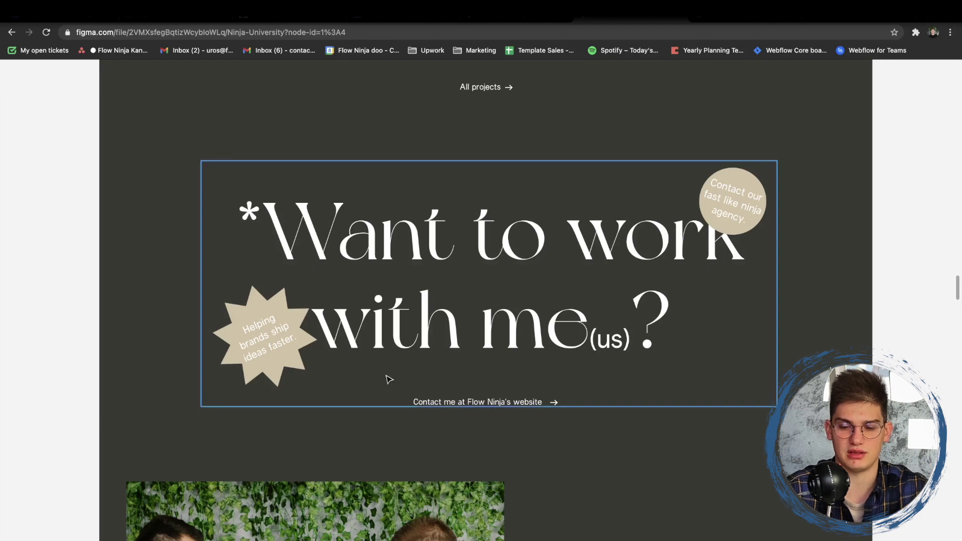
pyautogui.scroll(-8, 461, 410)
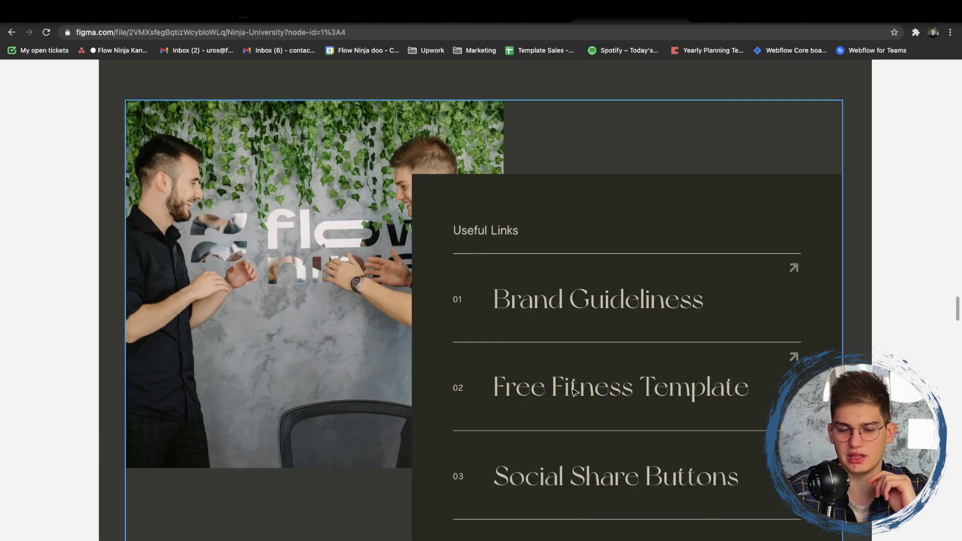
pyautogui.click(146, 20)
pyautogui.scroll(-15, 257, 149)
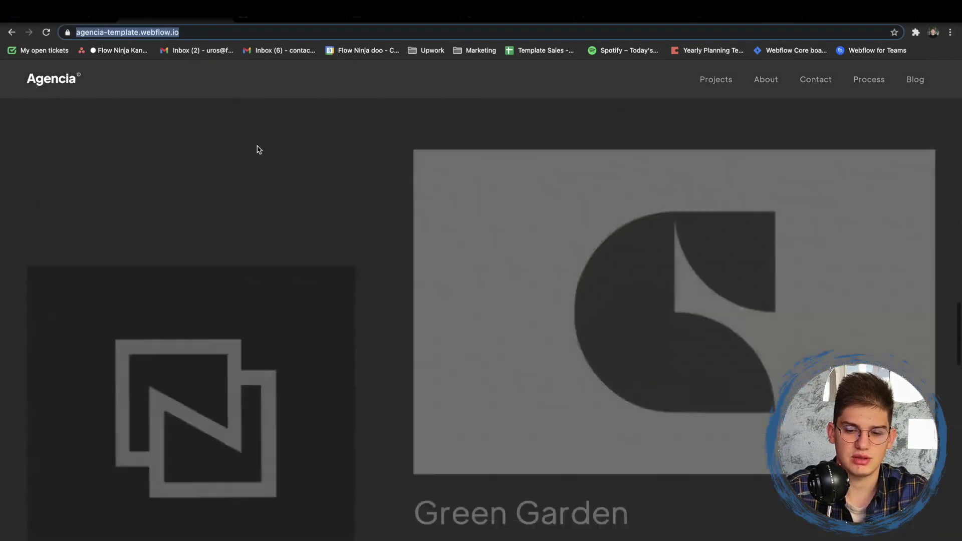
# Step: Compare the Agencia Awards section with the Figma design's Useful Links and Let's collaborate footer
pyautogui.scroll(15, 259, 150)
pyautogui.scroll(-10, 259, 149)
pyautogui.scroll(3, 257, 148)
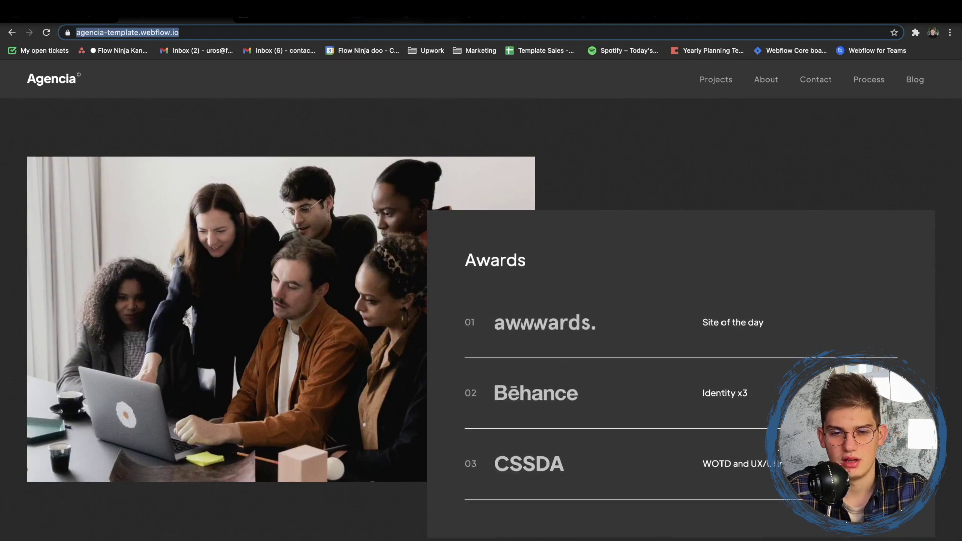
pyautogui.click(535, 20)
pyautogui.scroll(-10, 521, 229)
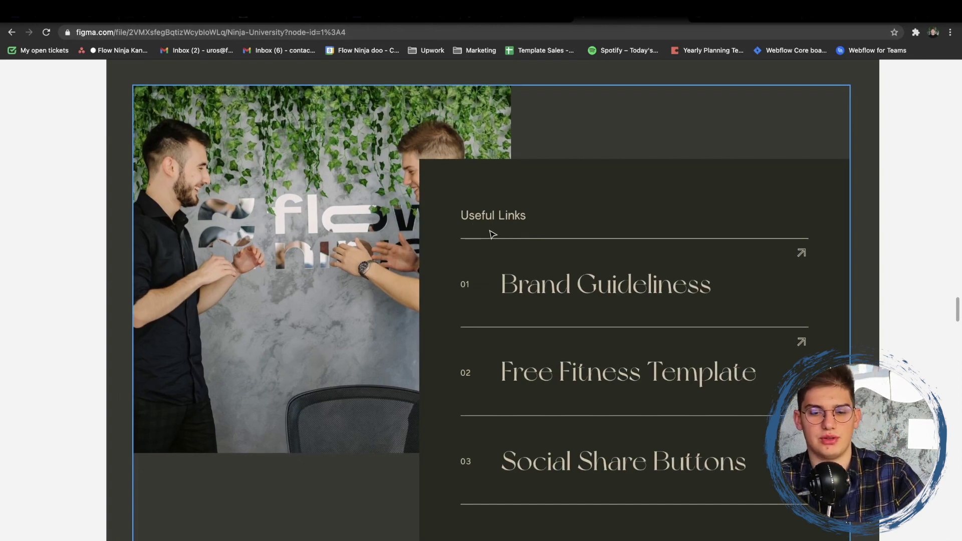
pyautogui.scroll(-10, 492, 234)
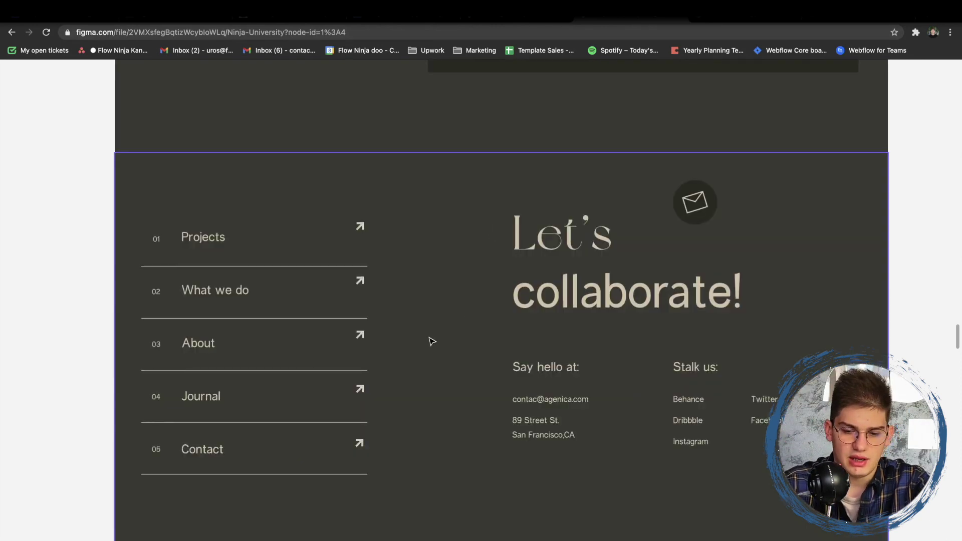
pyautogui.scroll(2, 469, 265)
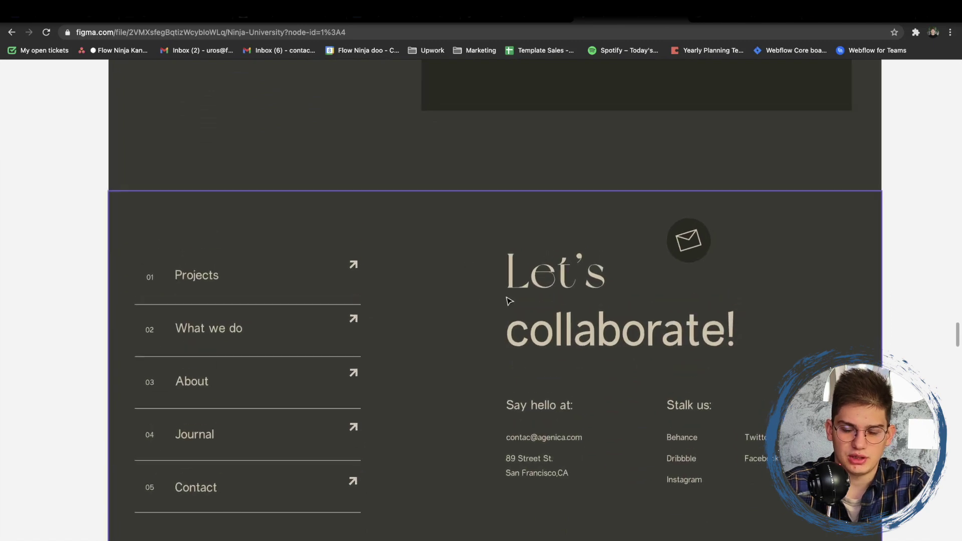
pyautogui.scroll(4, 508, 300)
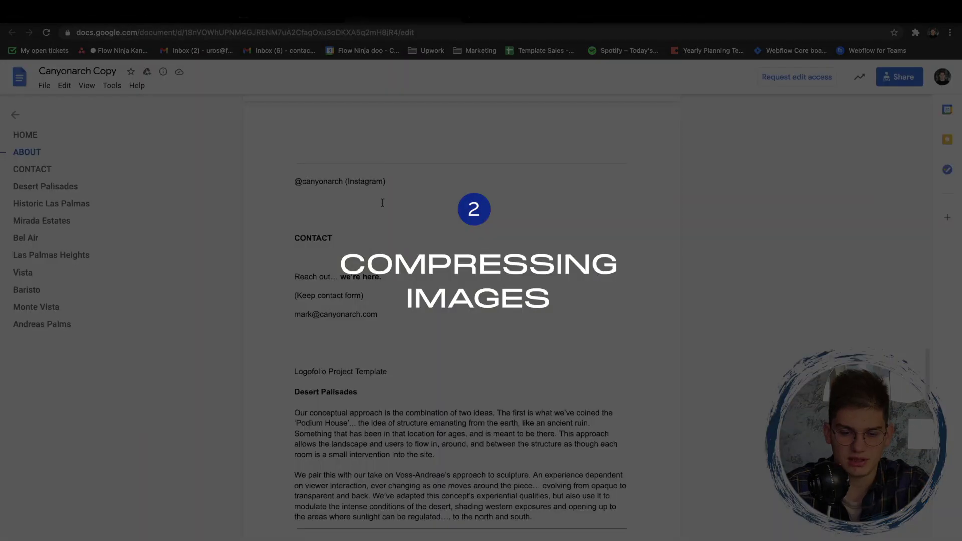
pyautogui.scroll(15, 382, 203)
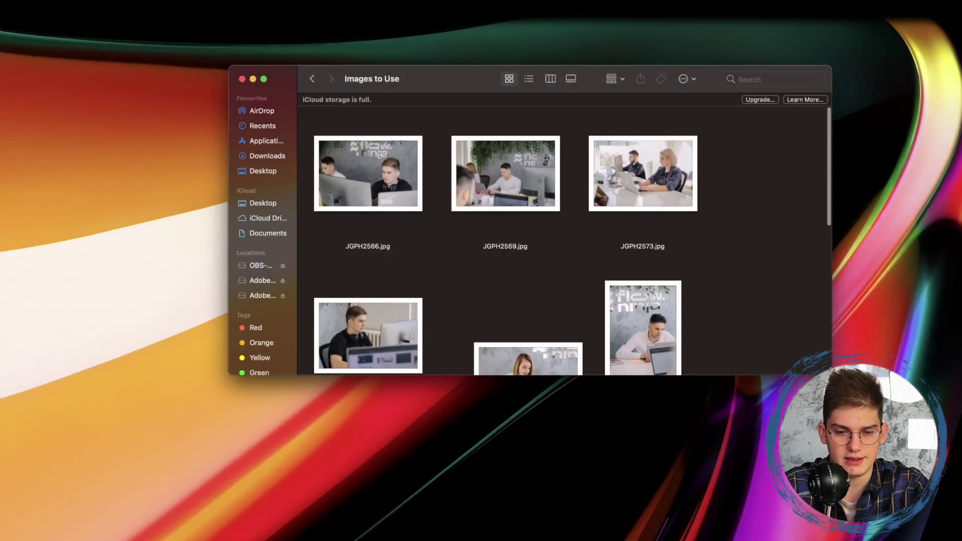
# Step: Drag-select the top row of photos (JGPH2566, JGPH2569, JGPH2573) in the Images to Use folder
pyautogui.moveTo(316, 122); pyautogui.dragTo(599, 285)
pyautogui.scroll(-5, 634, 270)
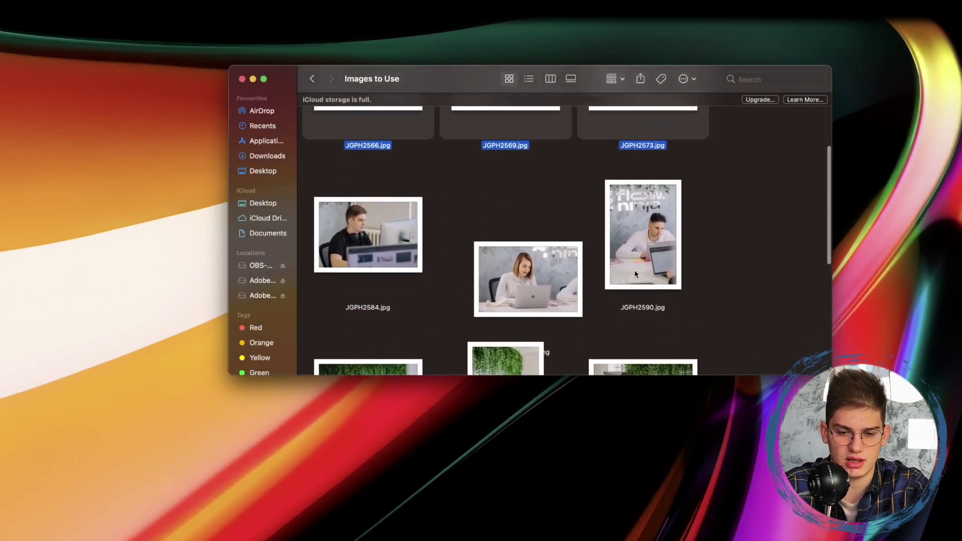
pyautogui.scroll(-3, 637, 273)
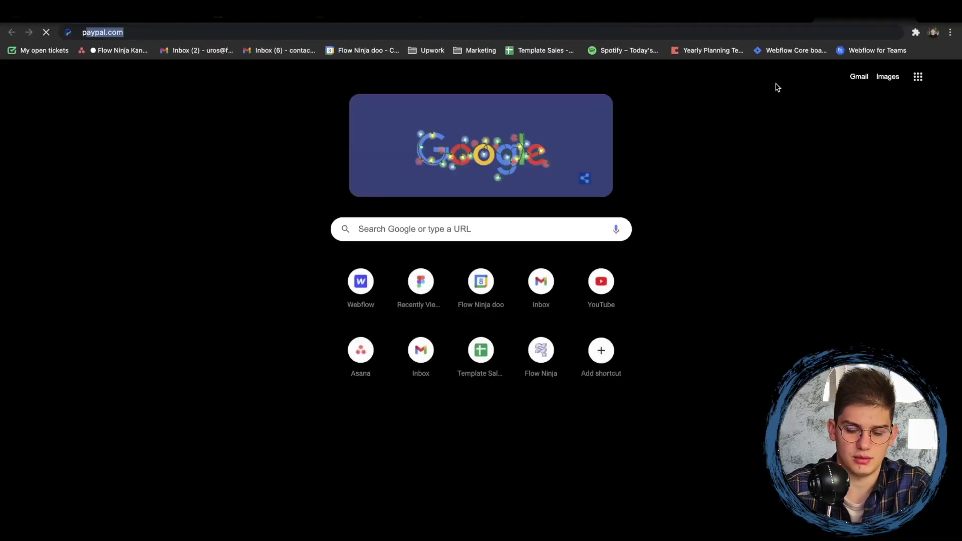
# Step: Search for an image compressor ('png compress', then 'jpg com') and open Compress PNG Images Online
pyautogui.write('png compress')
pyautogui.press('Escape')
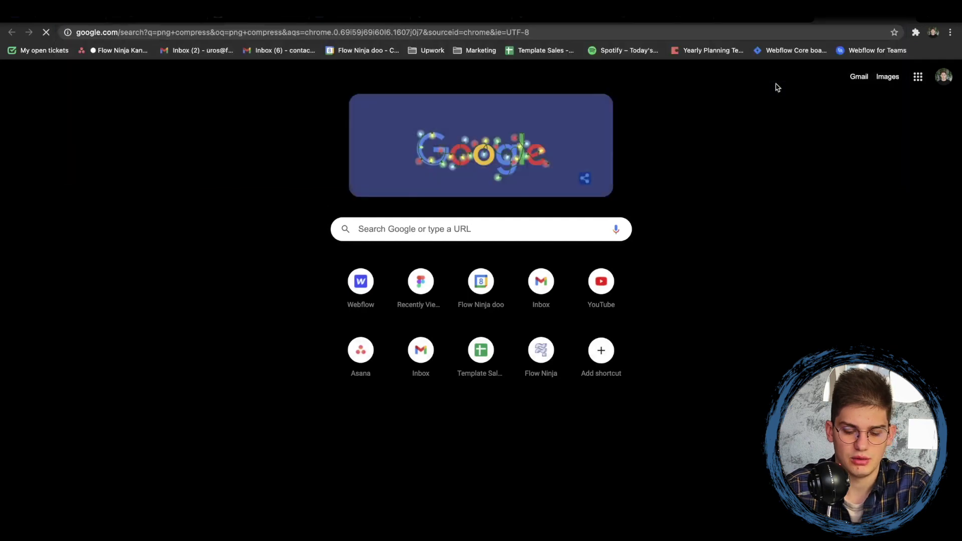
pyautogui.write('jpg')
pyautogui.write(' compress')
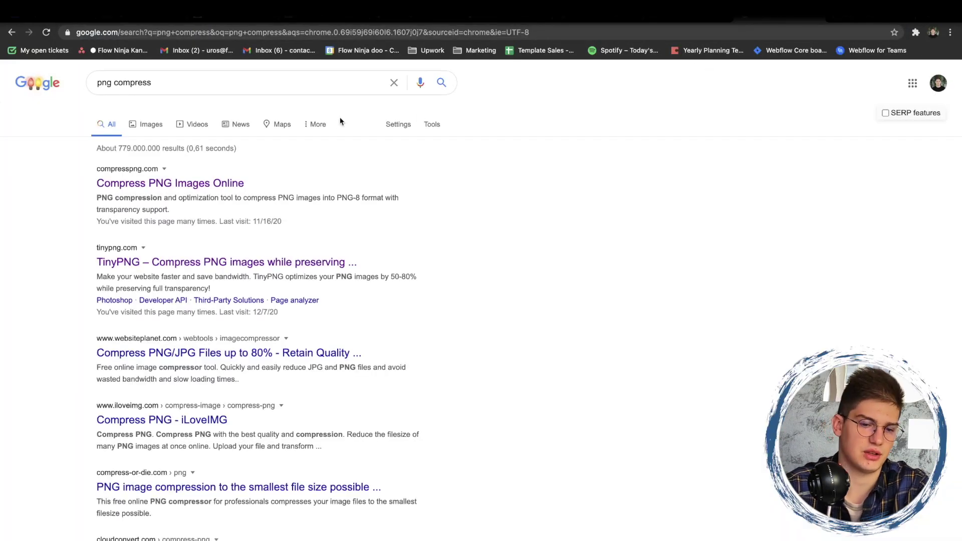
pyautogui.click(227, 181)
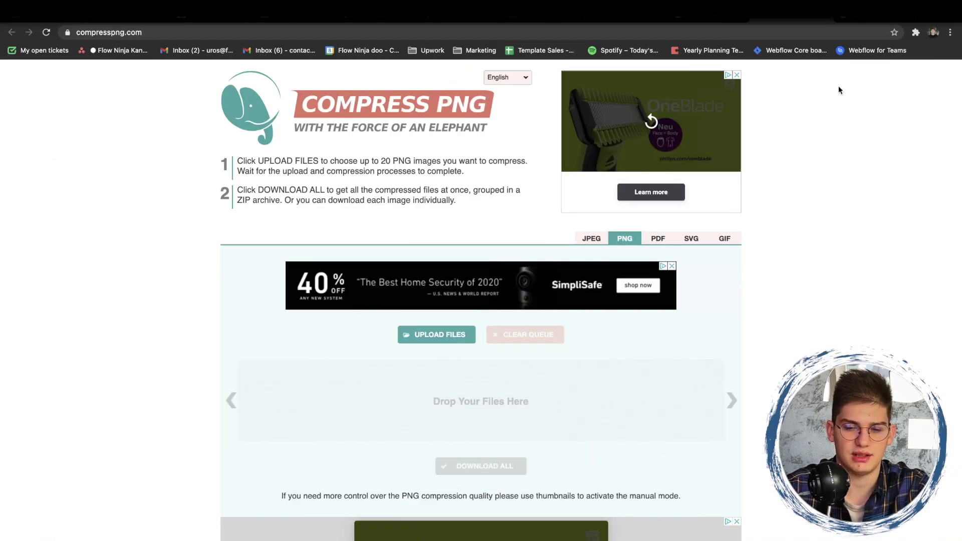
# Step: Browse the Images to Use photos for upload on compresspng.com, cancel, and return to Figma
pyautogui.click(437, 338)
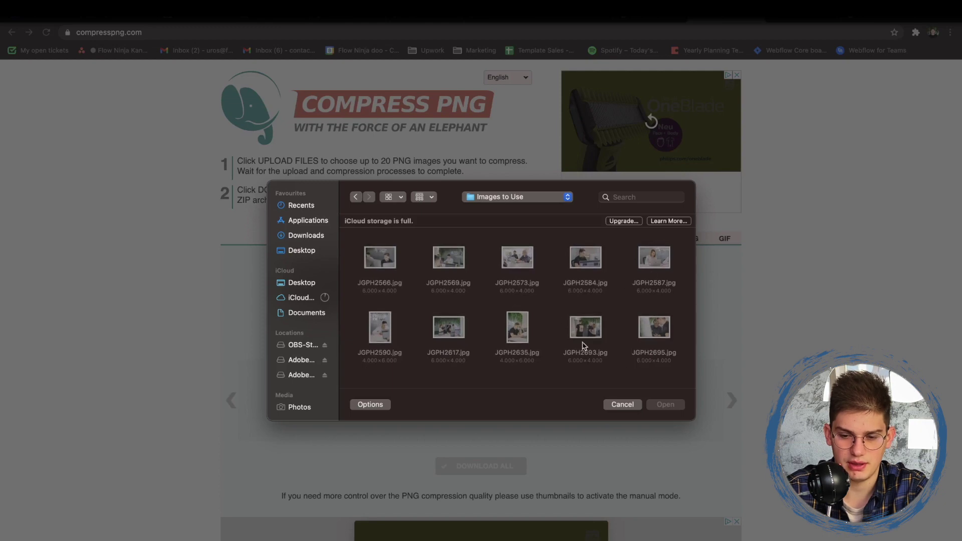
pyautogui.click(617, 406)
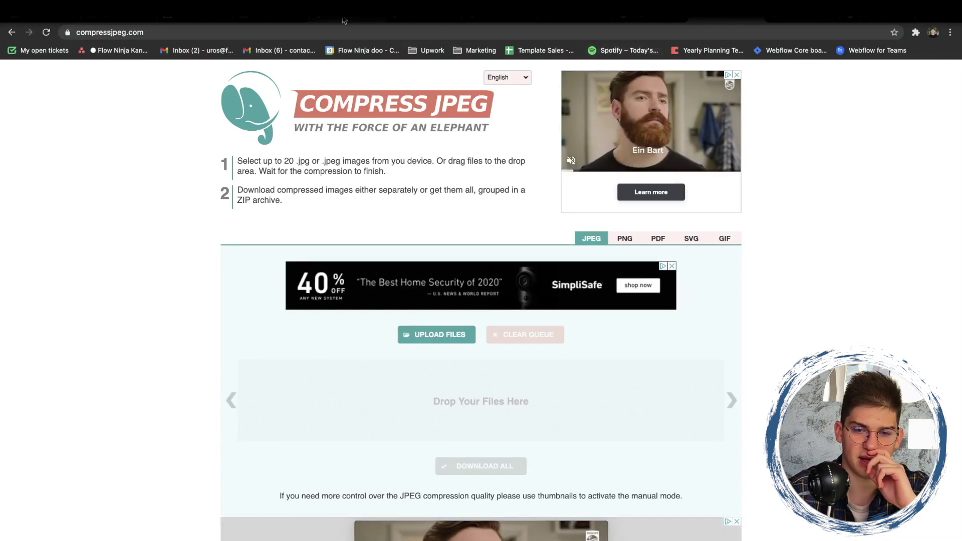
pyautogui.click(410, 20)
pyautogui.scroll(-5, 352, 240)
pyautogui.scroll(5, 353, 241)
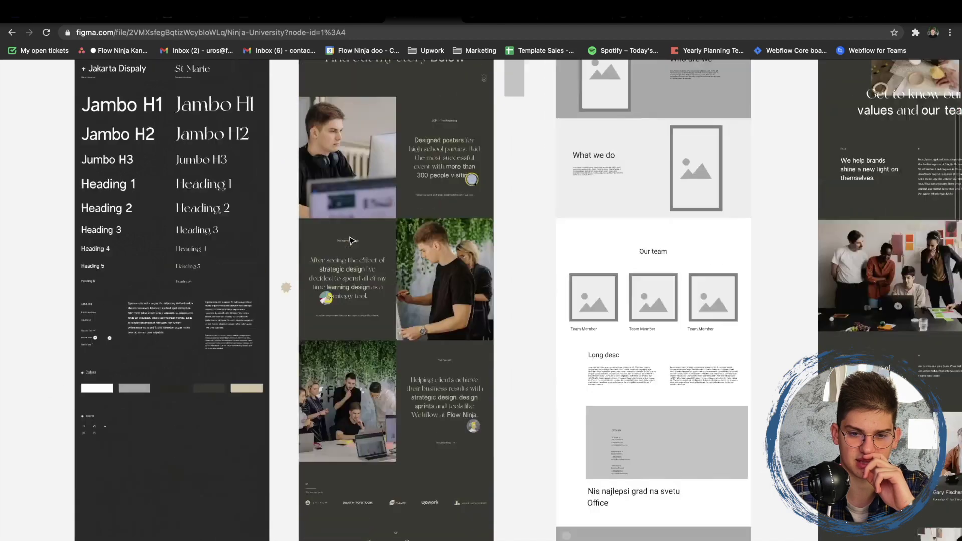
pyautogui.scroll(3, 352, 241)
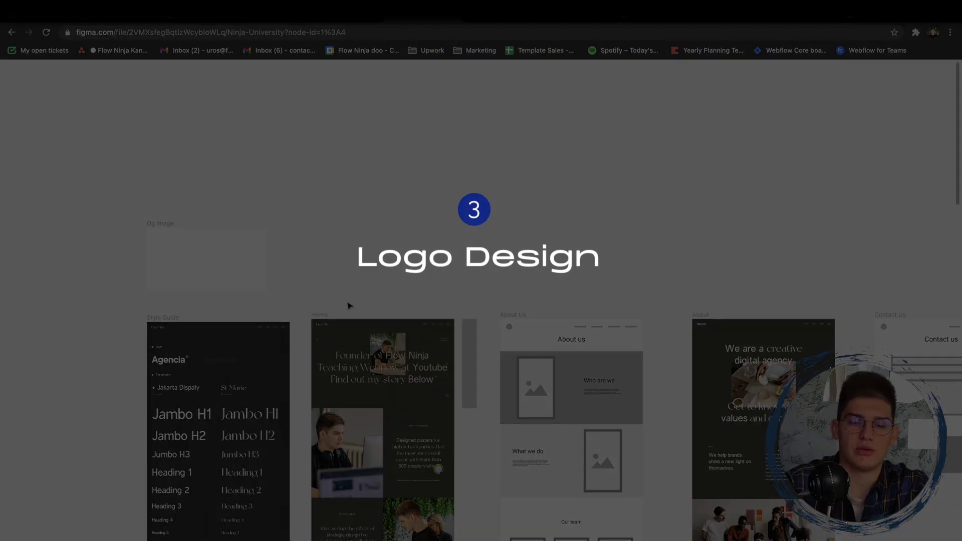
# Step: Search 'canva' in a new tab and open the Canva website
pyautogui.scroll(-3, 331, 316)
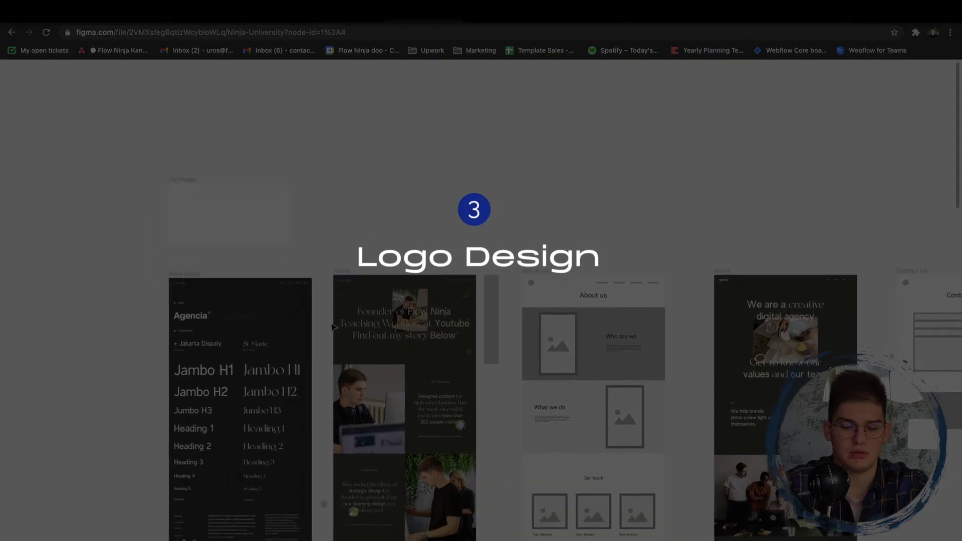
pyautogui.hotkey('ctrl', 't')
pyautogui.write('canva')
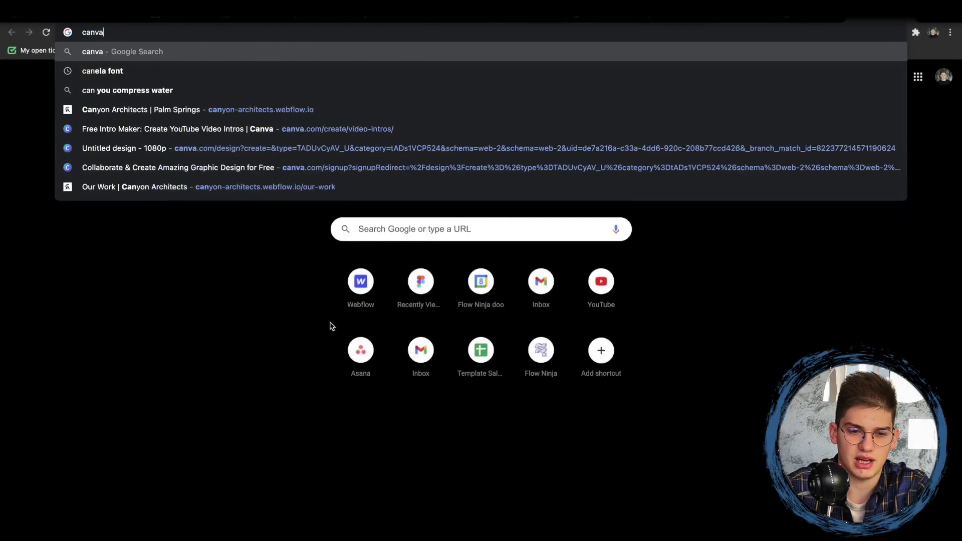
pyautogui.press('Return')
pyautogui.click(120, 185)
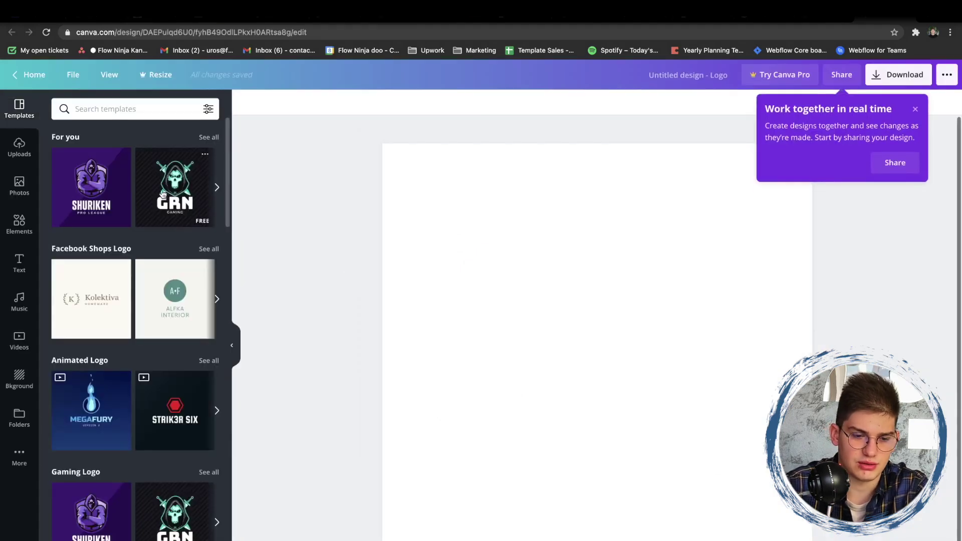
# Step: Apply the Kolektiva Homeware logo template, select its Kolektiva text, and bring up sharing options
pyautogui.scroll(-1, 100, 232)
pyautogui.click(100, 232)
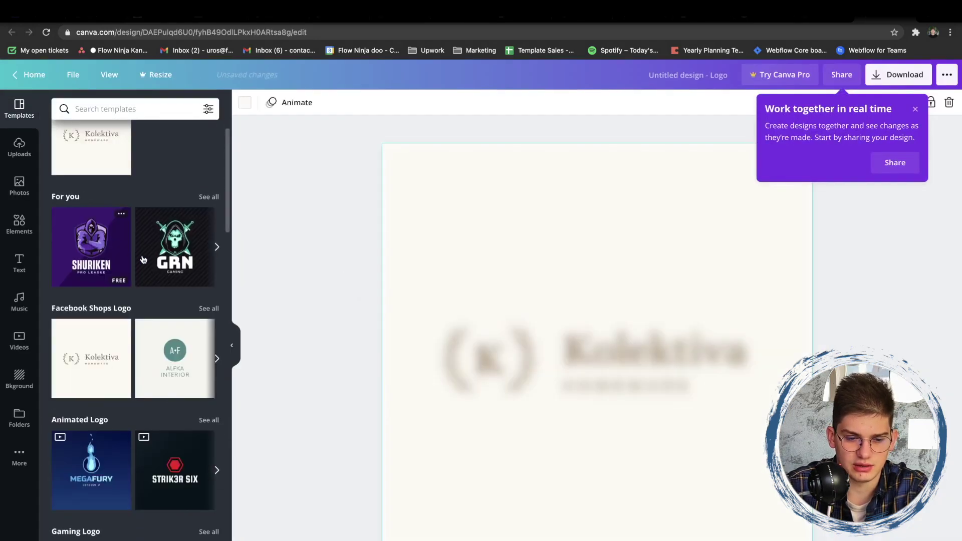
pyautogui.click(643, 372)
pyautogui.click(626, 359)
pyautogui.doubleClick(623, 354)
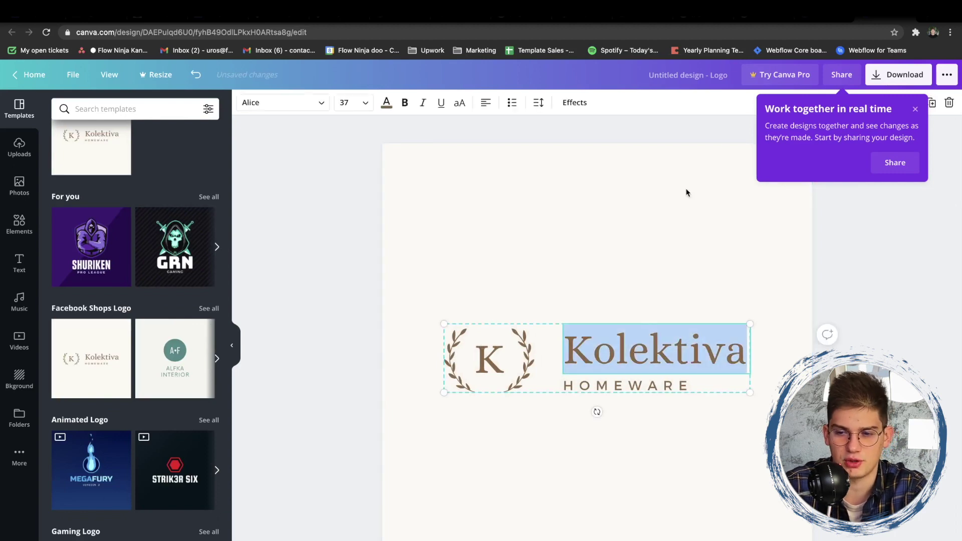
pyautogui.click(881, 165)
# Step: Back in Figma, select the Founder hero text and bring back the interface panels
pyautogui.click(340, 20)
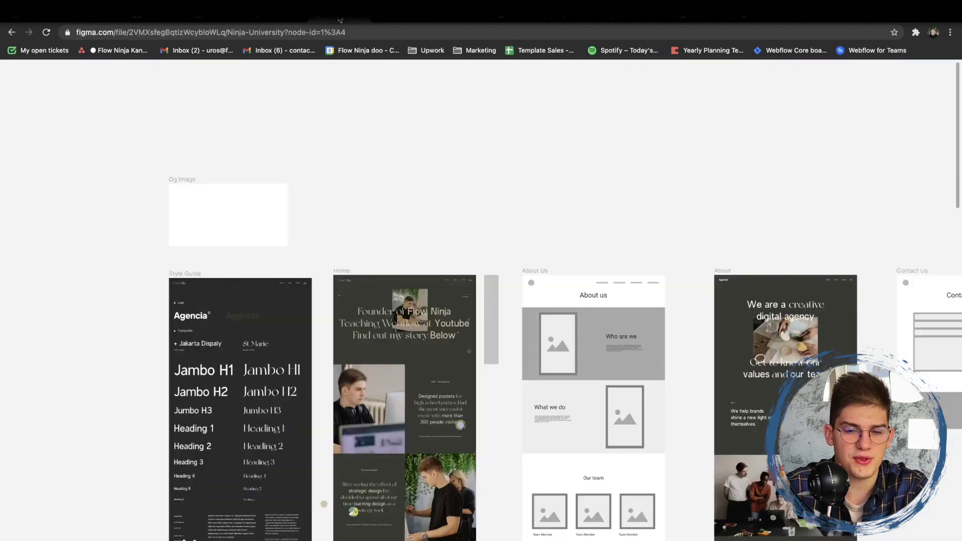
pyautogui.scroll(5, 358, 278)
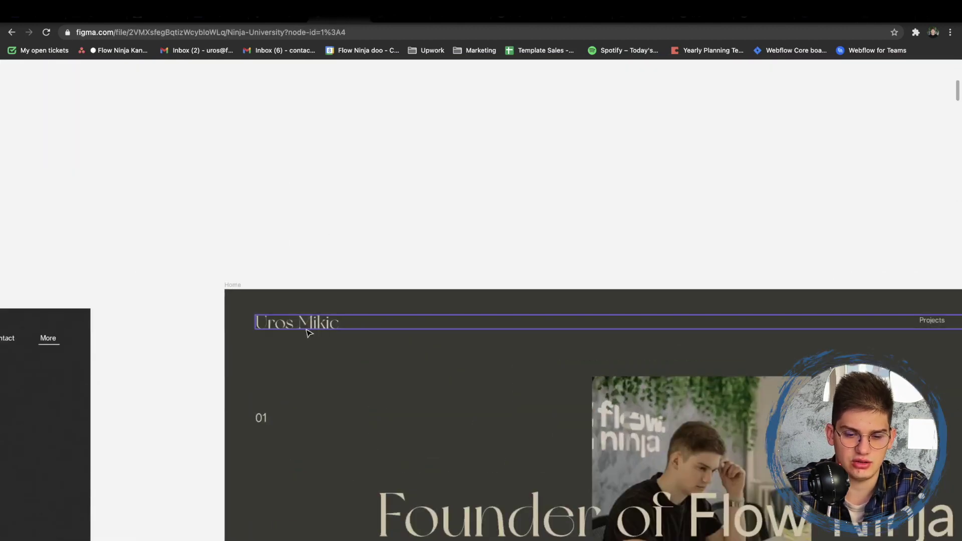
pyautogui.click(461, 446)
pyautogui.scroll(-3, 461, 446)
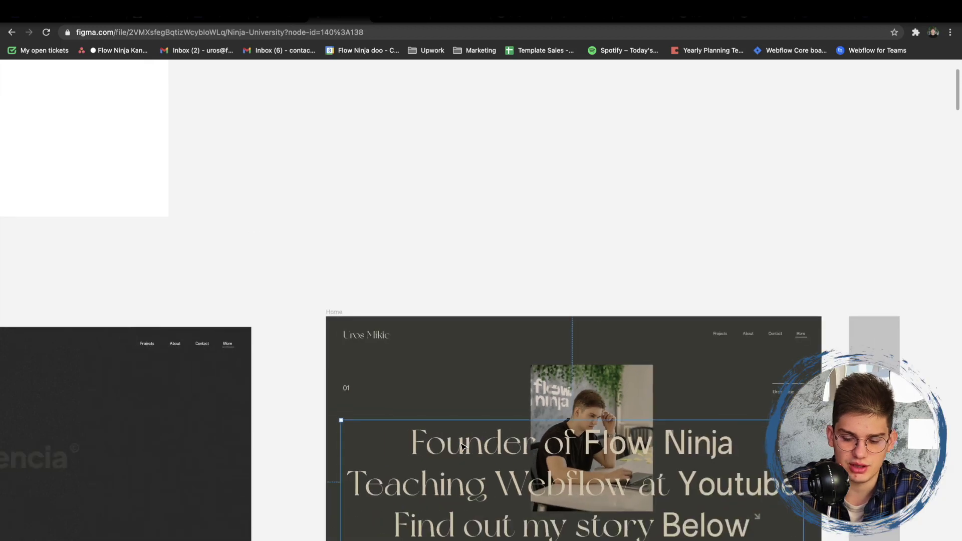
pyautogui.hotkey('ctrl', '\\')
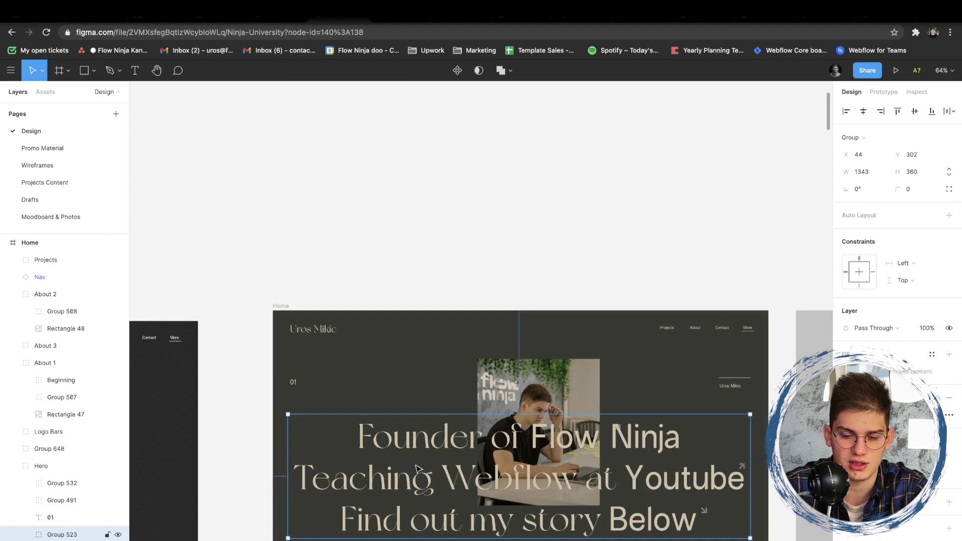
pyautogui.scroll(5, 323, 331)
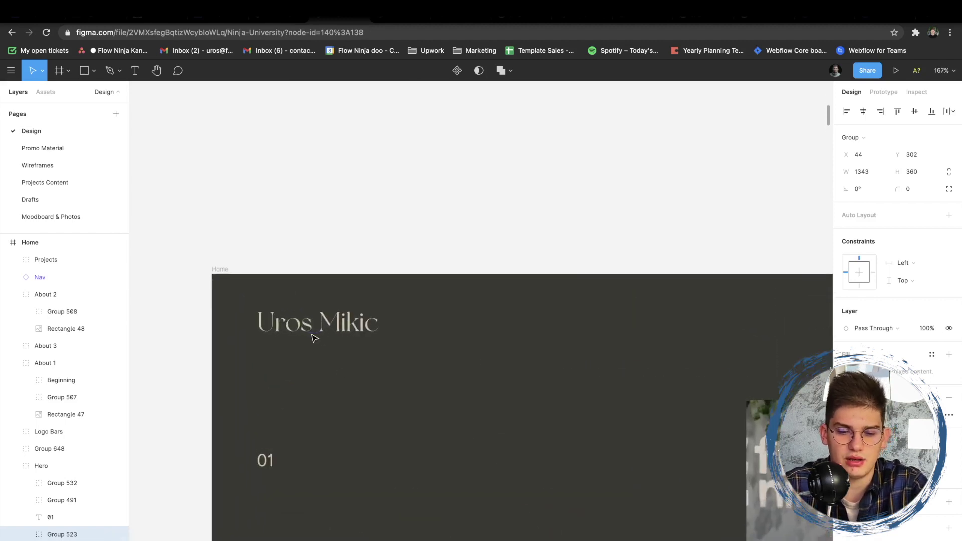
# Step: Restore the nav name text's main component, then outline-stroke its lettering into vectors
pyautogui.doubleClick(339, 330)
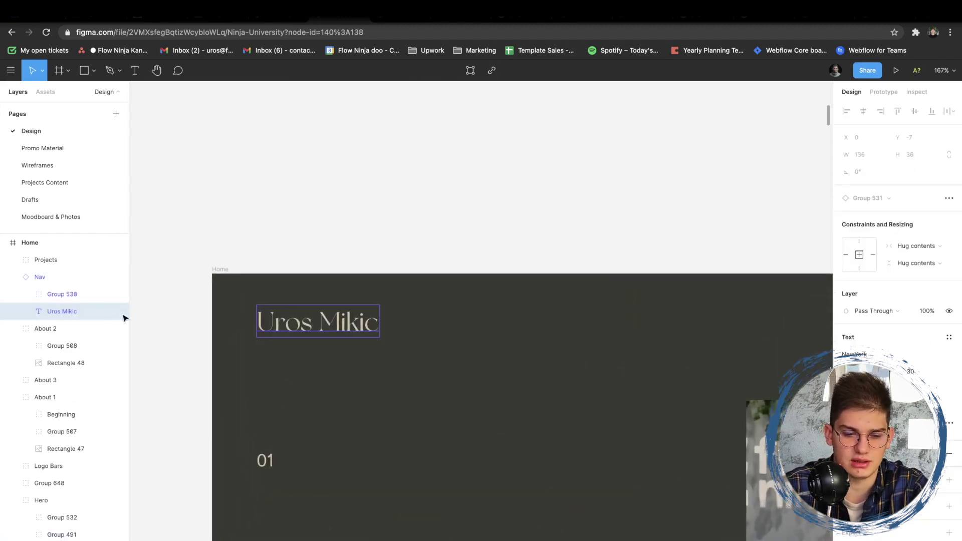
pyautogui.rightClick(339, 330)
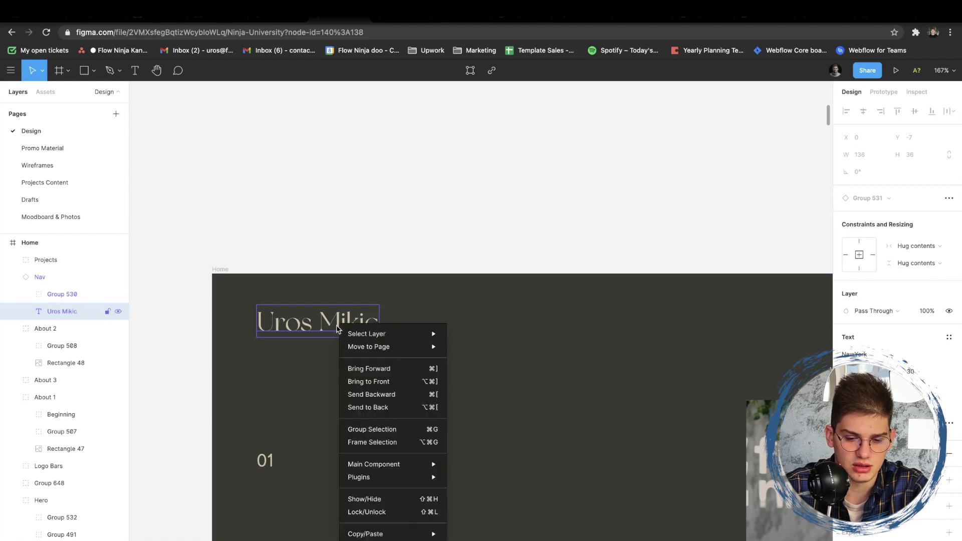
pyautogui.moveTo(391, 472)
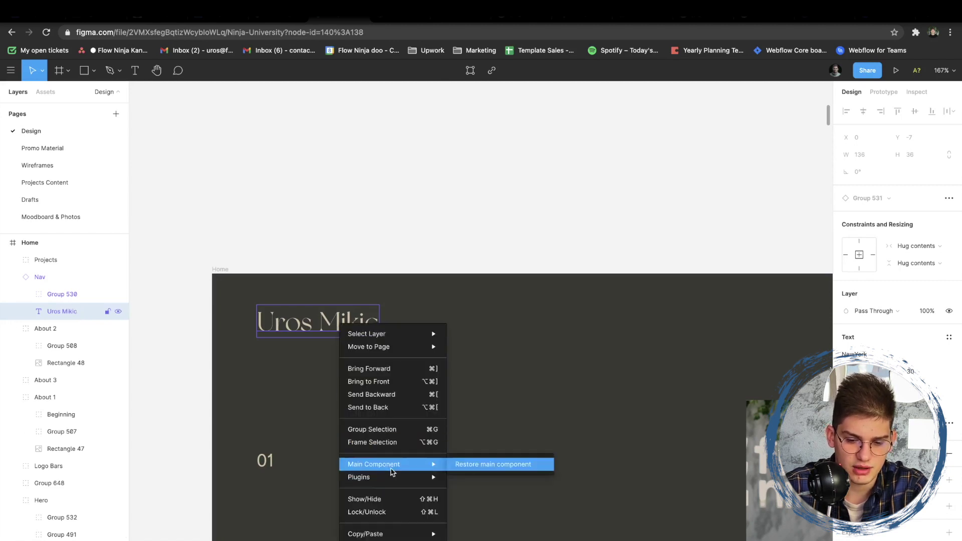
pyautogui.click(457, 465)
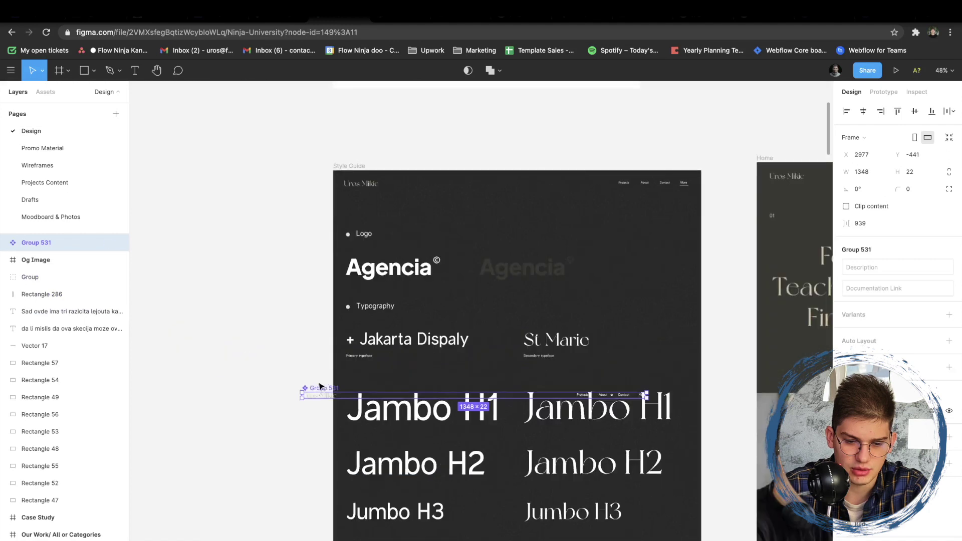
pyautogui.scroll(5, 323, 371)
pyautogui.click(323, 168)
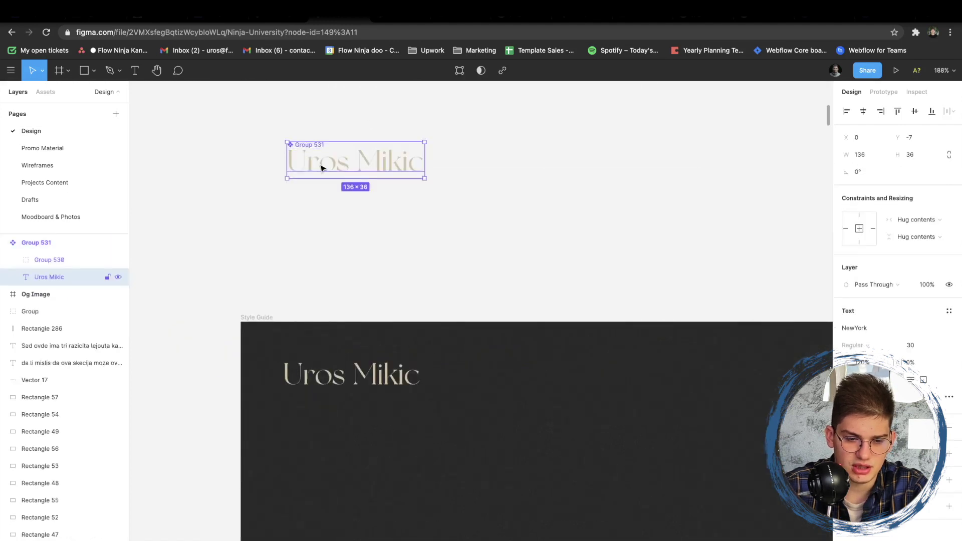
pyautogui.rightClick(323, 168)
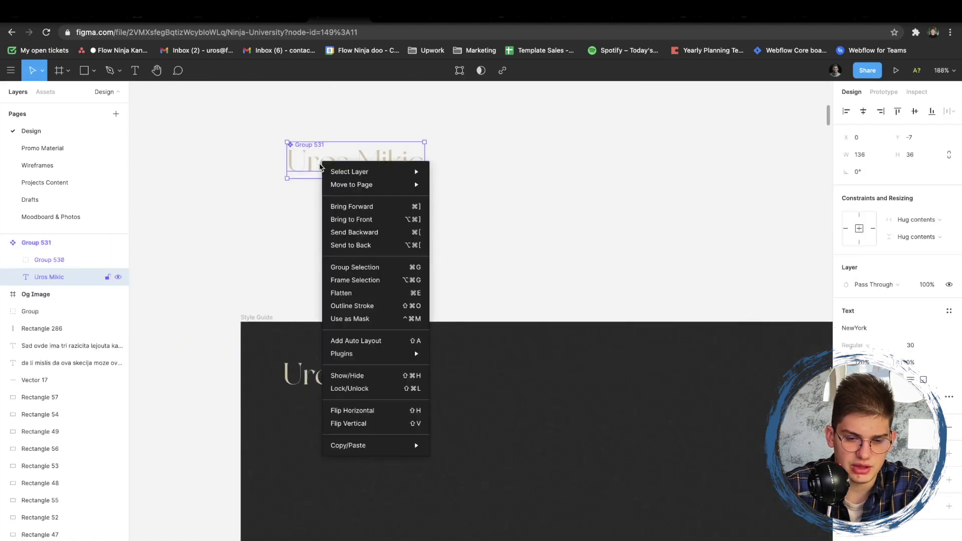
pyautogui.click(382, 310)
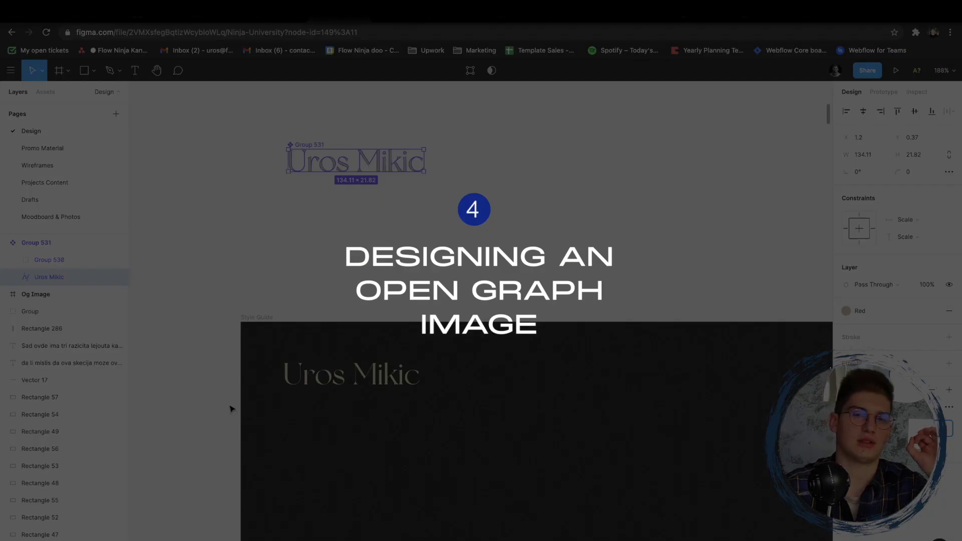
# Step: Select the 1200×630 Og Image frame and go back to the Agencia template site
pyautogui.scroll(-5, 231, 409)
pyautogui.click(253, 272)
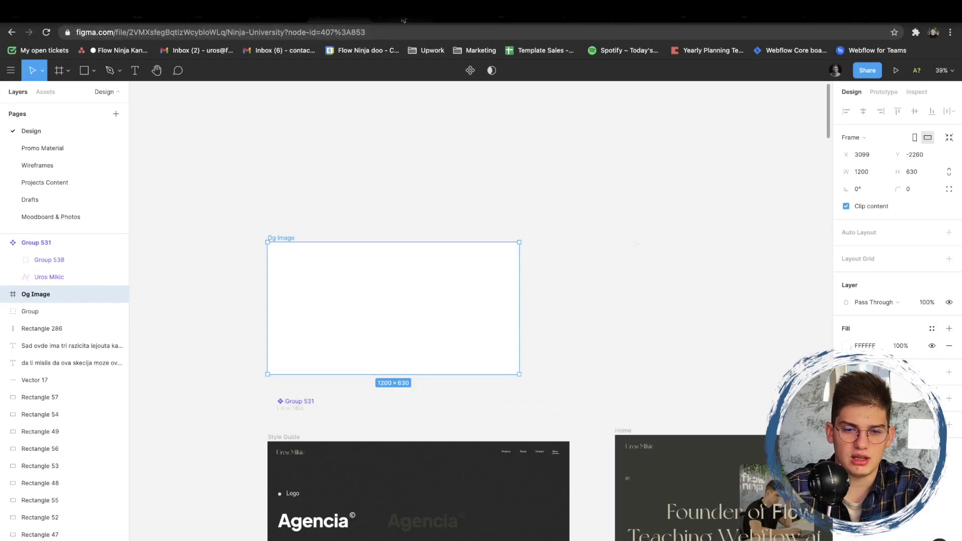
pyautogui.click(131, 16)
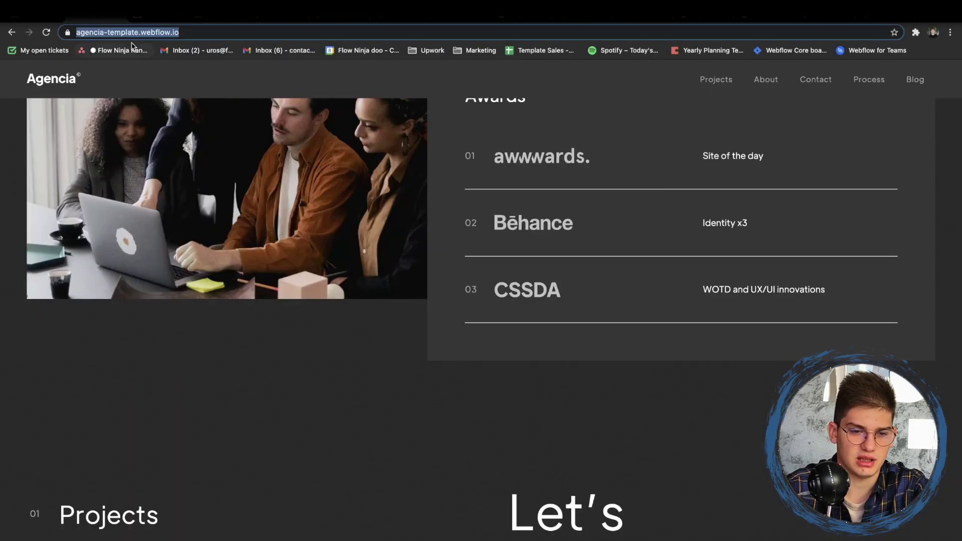
pyautogui.hotkey('ctrl', 't')
pyautogui.write('fac')
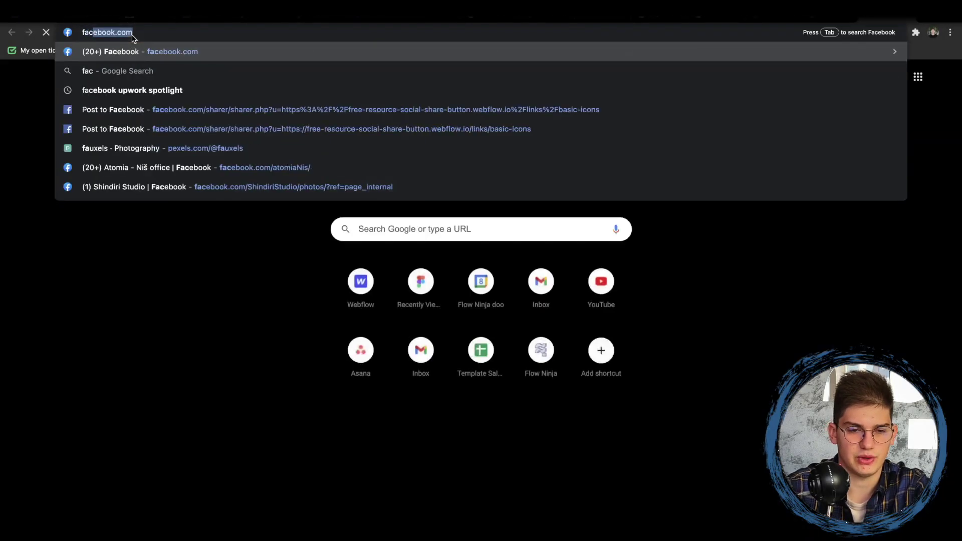
pyautogui.press('Return')
pyautogui.click(359, 235)
pyautogui.write('https://agencia-template.webflow.io/')
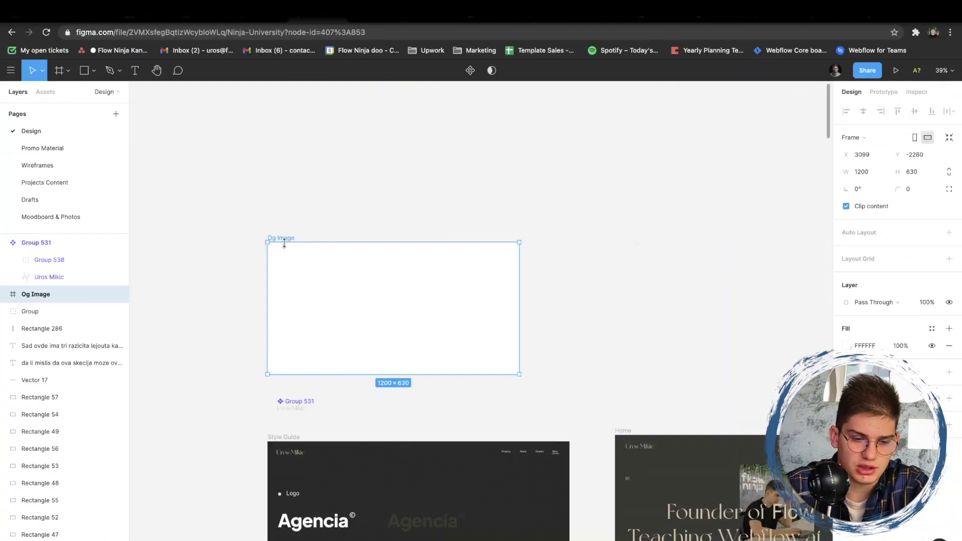
pyautogui.scroll(3, 284, 243)
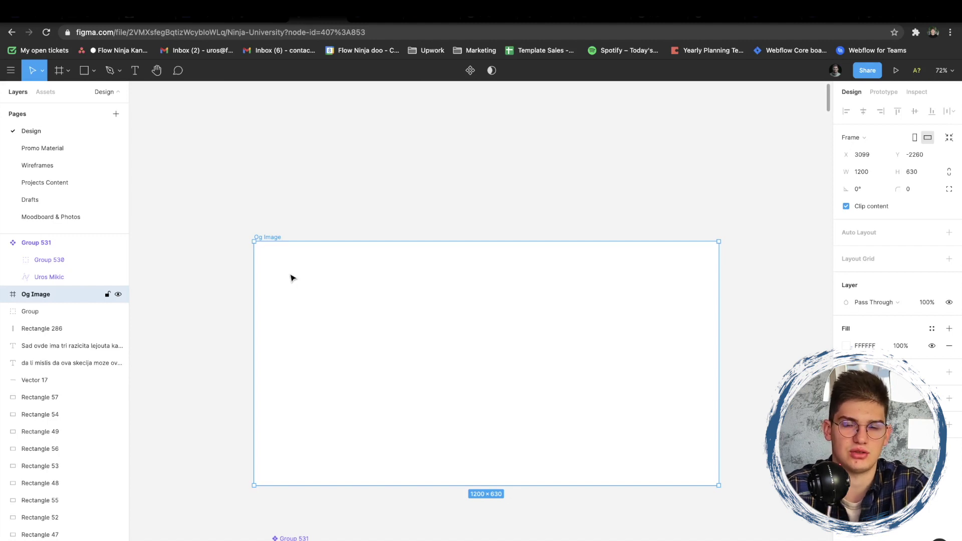
# Step: Paste and scale a copy of the Rectangle 47 photo in Og Image, then delete it
pyautogui.scroll(-5, 289, 275)
pyautogui.scroll(-3, 300, 260)
pyautogui.click(591, 431)
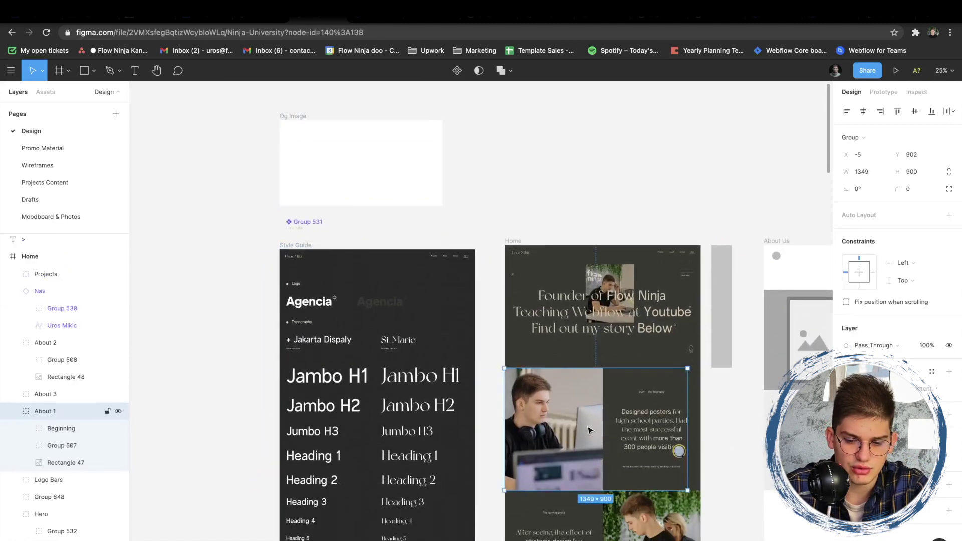
pyautogui.click(291, 116)
pyautogui.hotkey('ctrl', 'v')
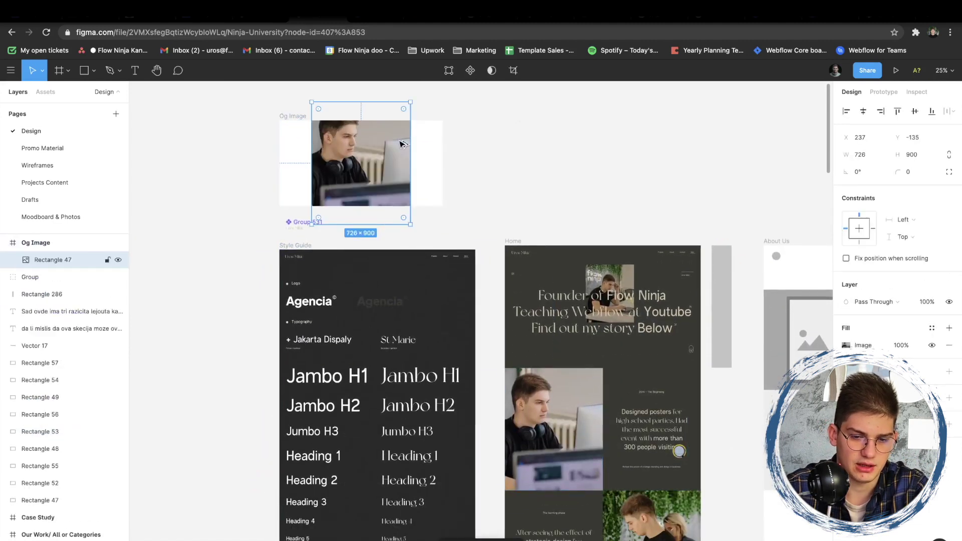
pyautogui.moveTo(409, 140); pyautogui.dragTo(414, 175)
pyautogui.press('Delete')
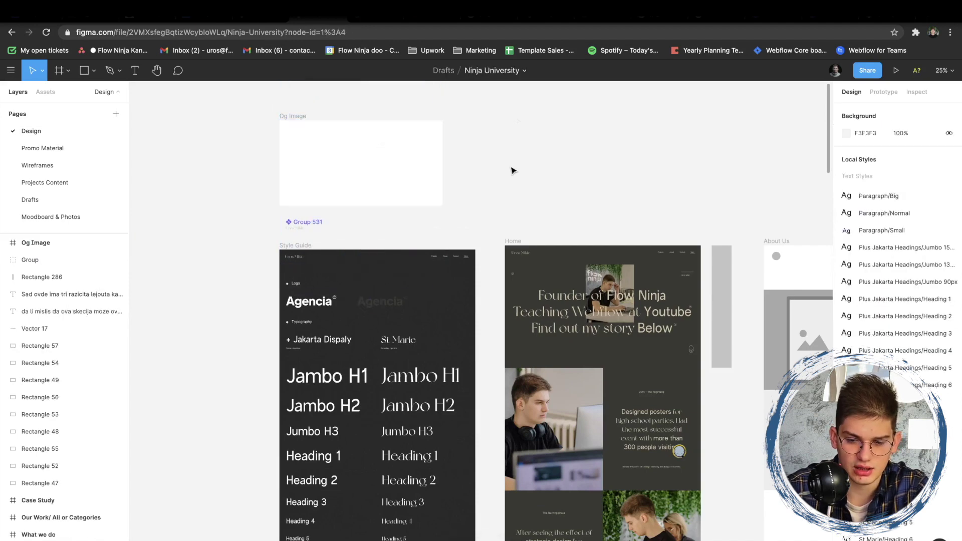
# Step: Apply the dark colour style to the Og Image frame's fill
pyautogui.click(310, 120)
pyautogui.click(932, 328)
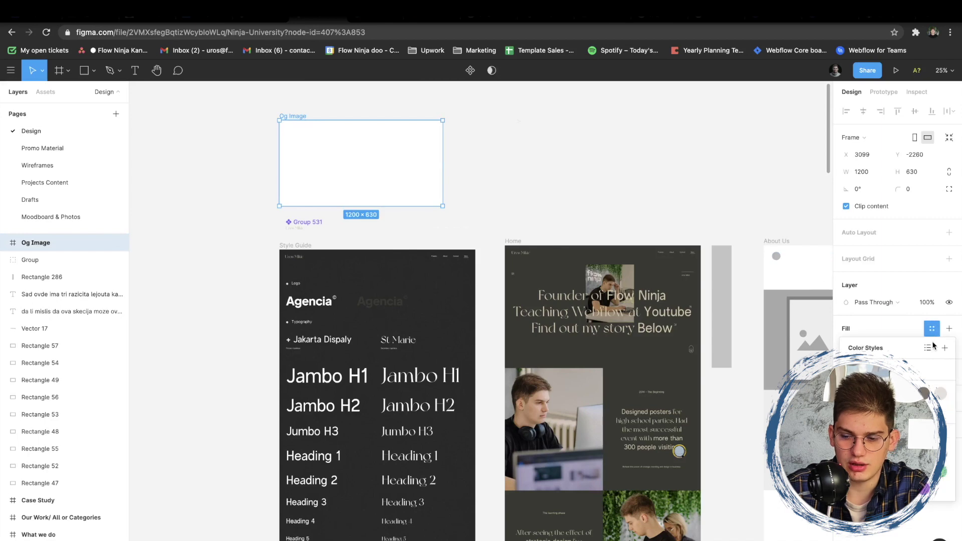
pyautogui.click(923, 393)
pyautogui.click(560, 206)
# Step: Paste the Home hero headline and photo groups into Og Image and position them
pyautogui.scroll(5, 498, 221)
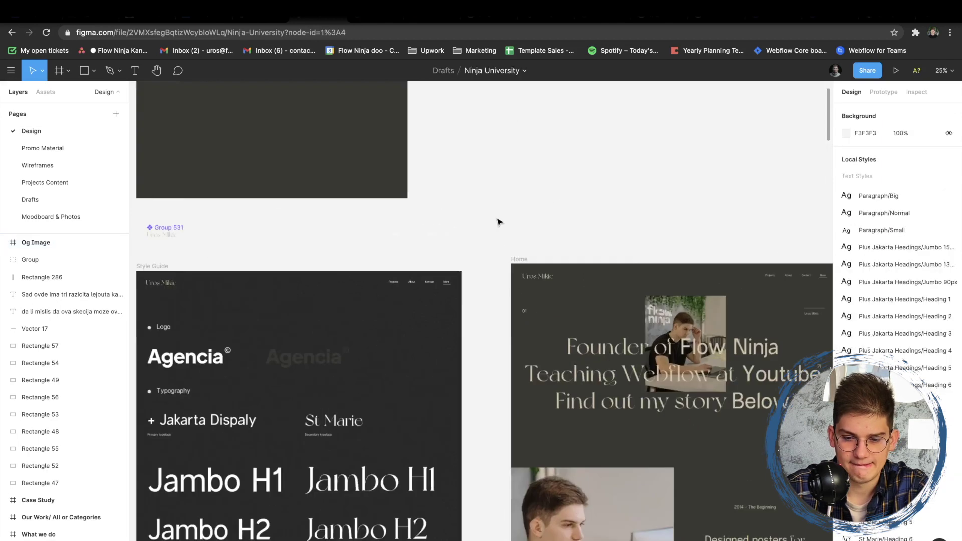
pyautogui.click(651, 381)
pyautogui.keyDown('shift'); pyautogui.click(726, 351); pyautogui.keyUp('shift')
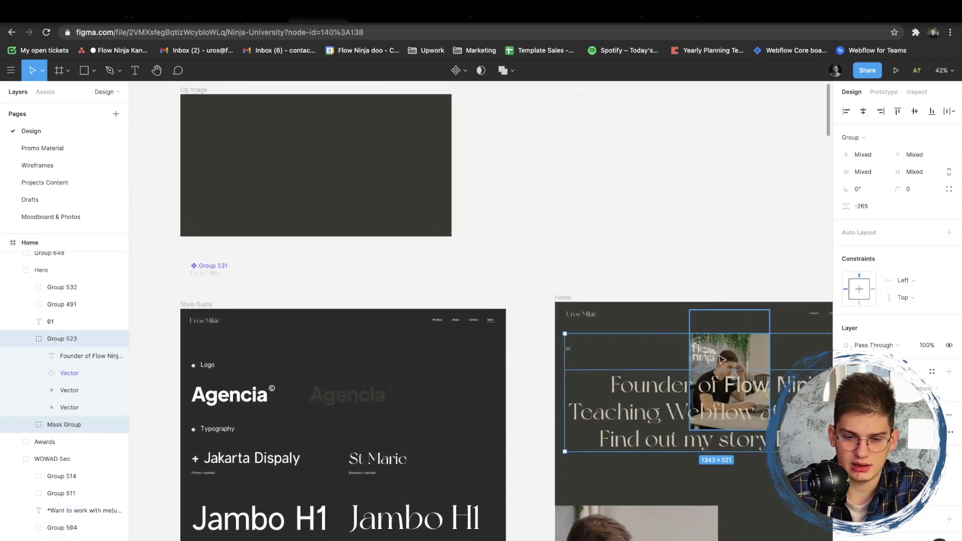
pyautogui.scroll(3, 399, 244)
pyautogui.click(204, 183)
pyautogui.hotkey('ctrl', 'v')
pyautogui.moveTo(353, 261); pyautogui.dragTo(374, 270)
pyautogui.click(285, 181)
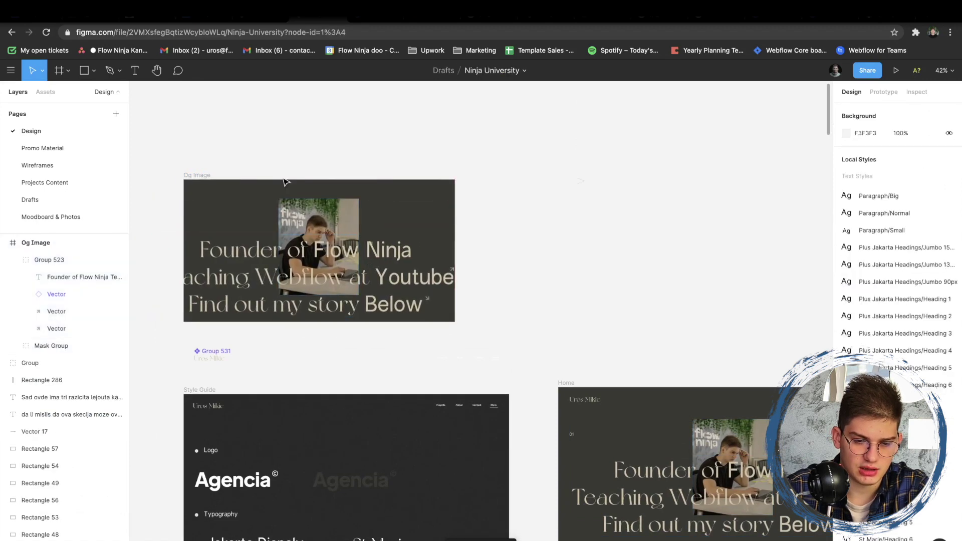
# Step: Adjust the pasted Mask Group photo and Founder of Flow Ninja headline inside Og Image
pyautogui.scroll(5, 285, 181)
pyautogui.click(332, 251)
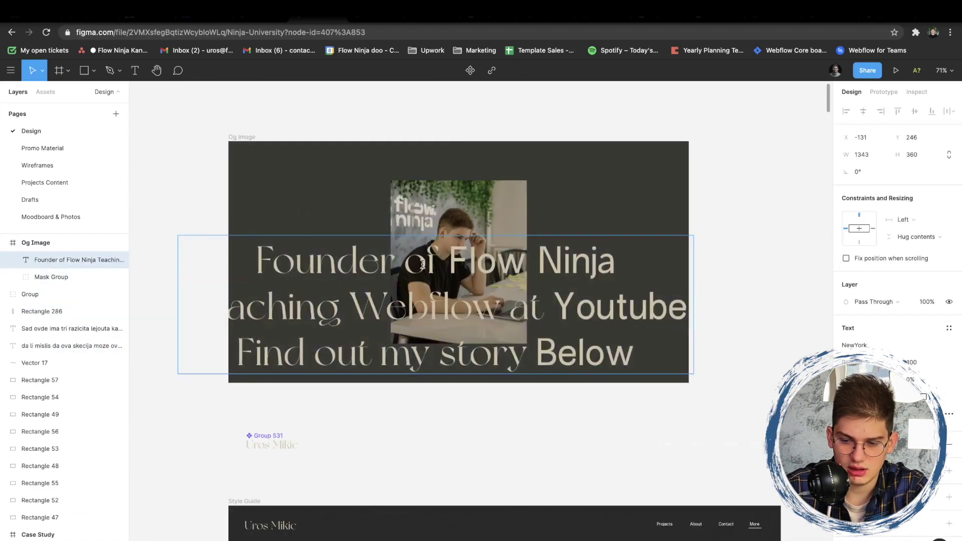
pyautogui.click(532, 294)
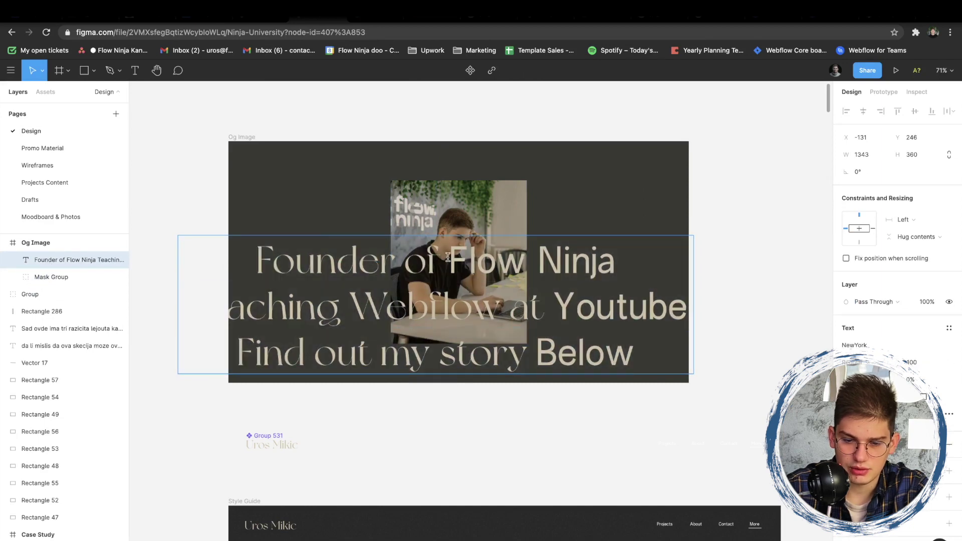
pyautogui.moveTo(448, 257); pyautogui.dragTo(720, 257)
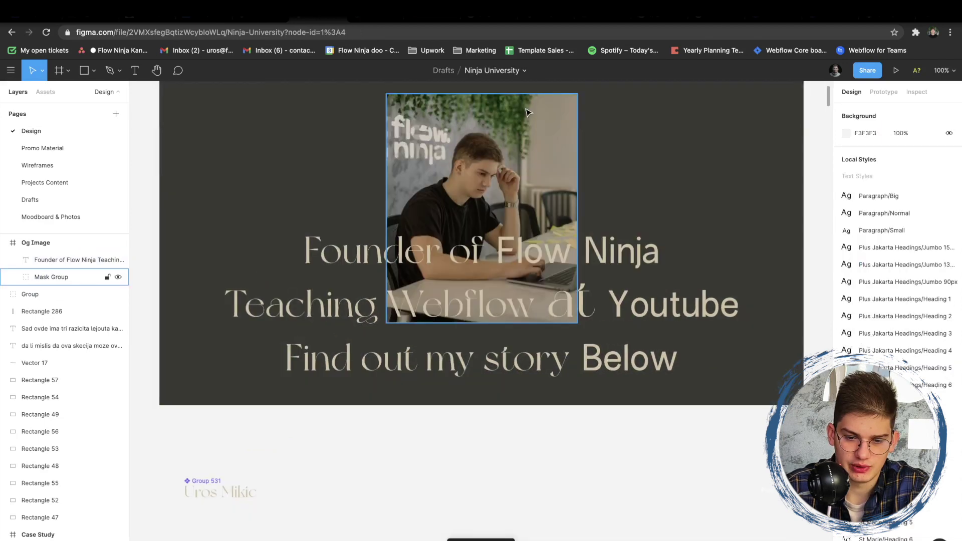
pyautogui.press('Escape')
pyautogui.press('Escape')
pyautogui.hotkey('shift', '0')
pyautogui.click(488, 278)
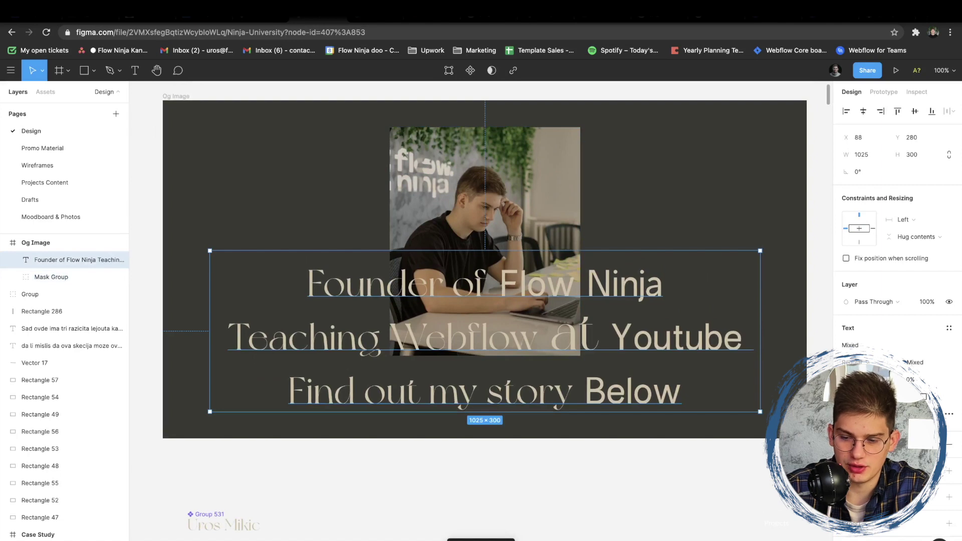
pyautogui.click(586, 500)
pyautogui.scroll(3, 590, 500)
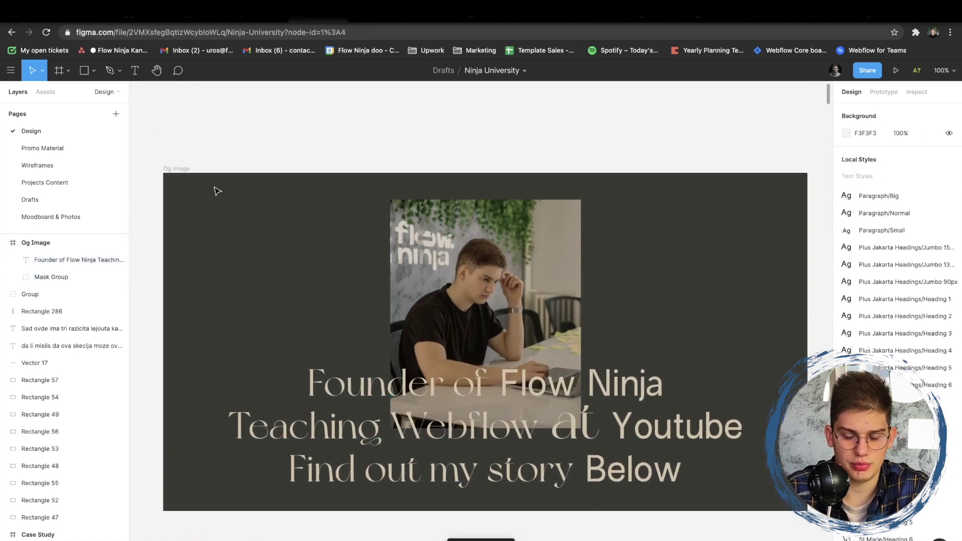
# Step: Select the 1200×630 Og Image frame, check the Facebook preview, and reach its Export settings
pyautogui.click(176, 170)
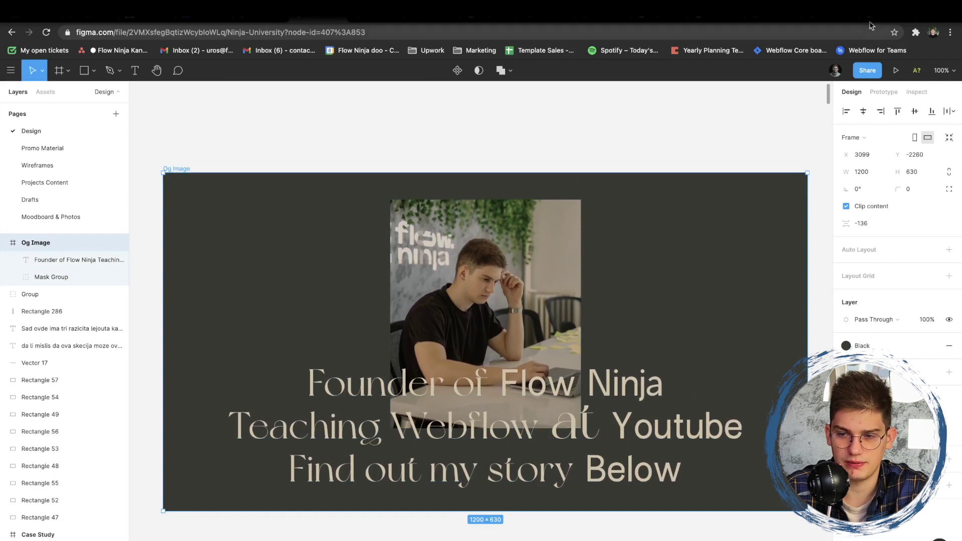
pyautogui.click(875, 19)
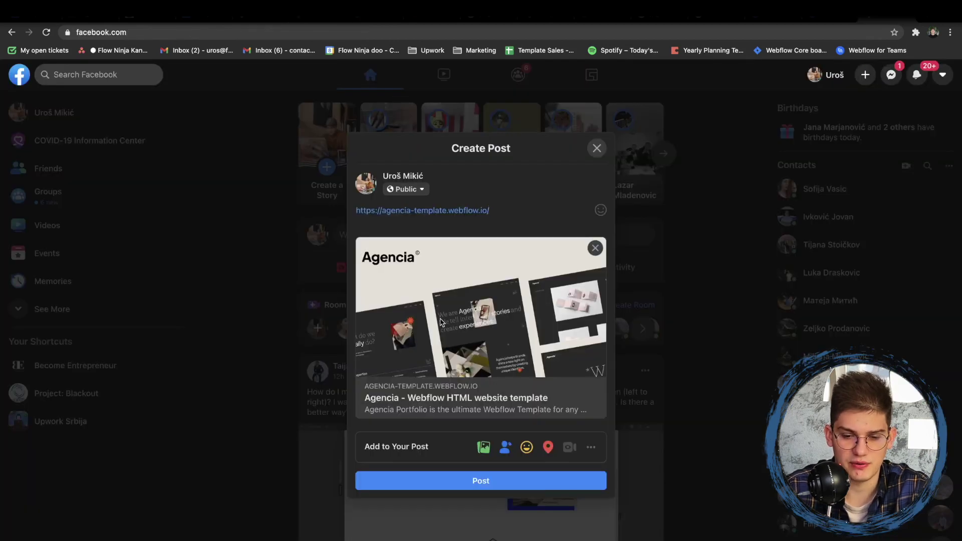
pyautogui.click(263, 19)
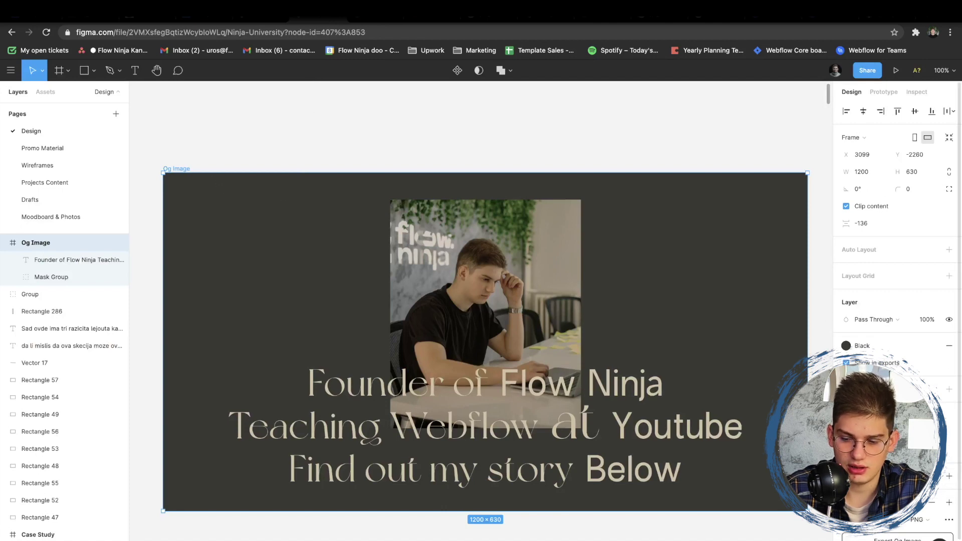
pyautogui.scroll(-2, 950, 483)
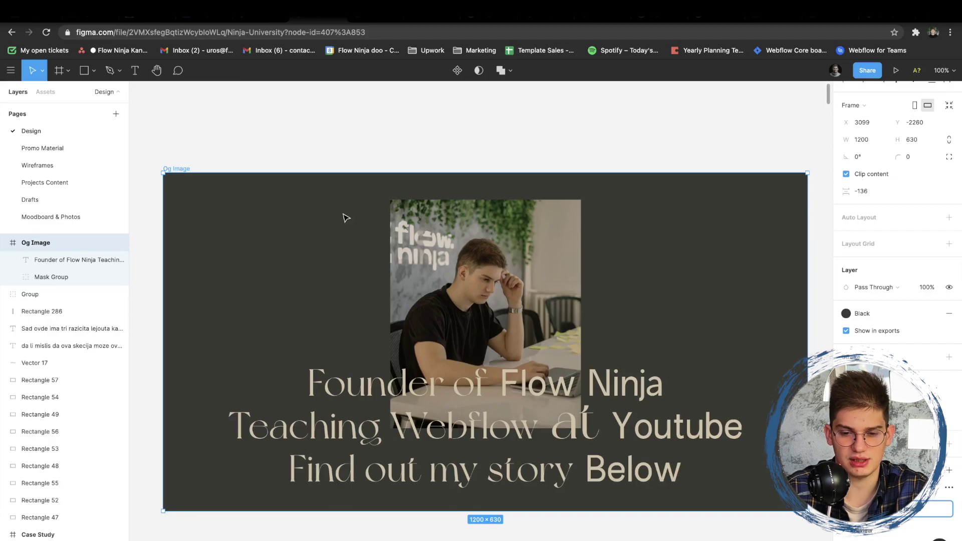
pyautogui.scroll(-3, 345, 217)
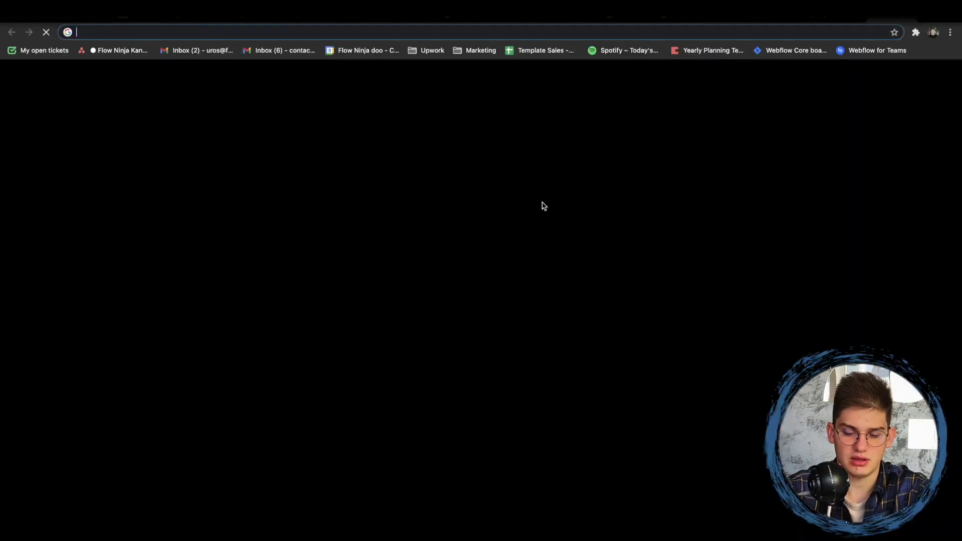
# Step: Visit the Pangram Pangram Foundry site and Google Fonts, then go to the Fontesk tab
pyautogui.write('pang')
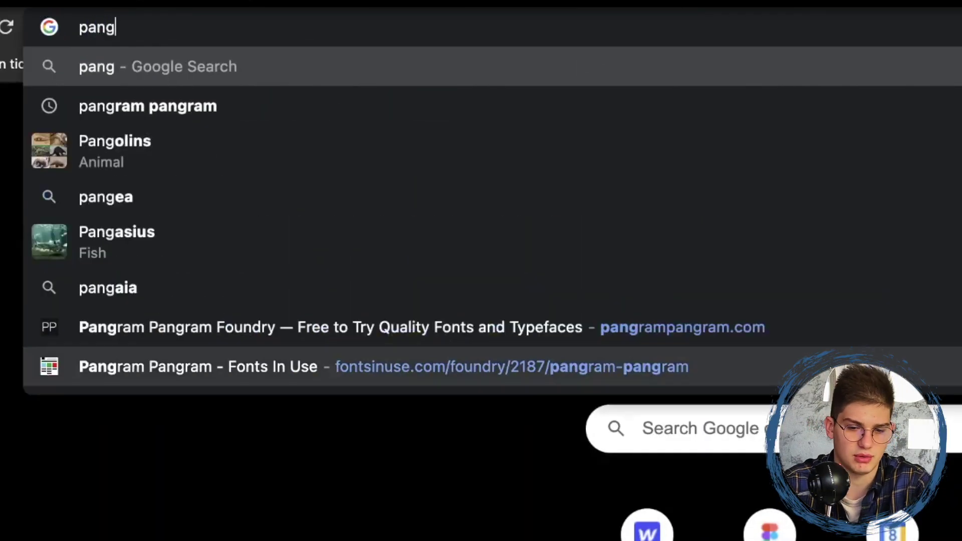
pyautogui.click(331, 327)
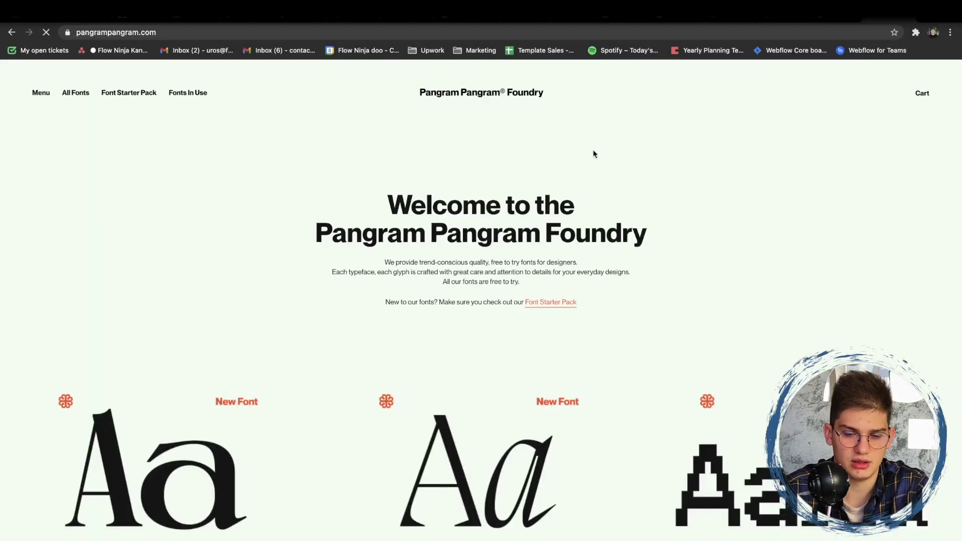
pyautogui.hotkey('ctrl', 't')
pyautogui.write('google f')
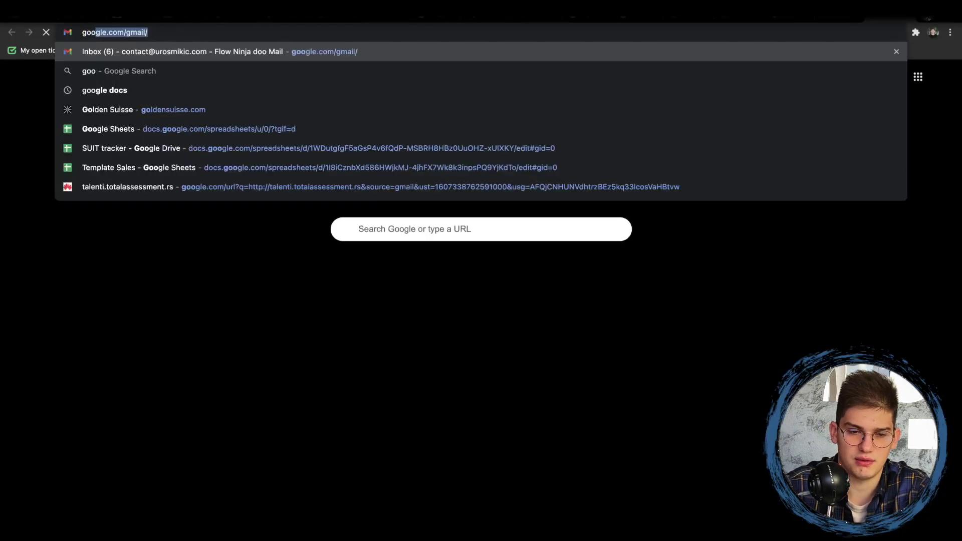
pyautogui.write('onts')
pyautogui.press('Return')
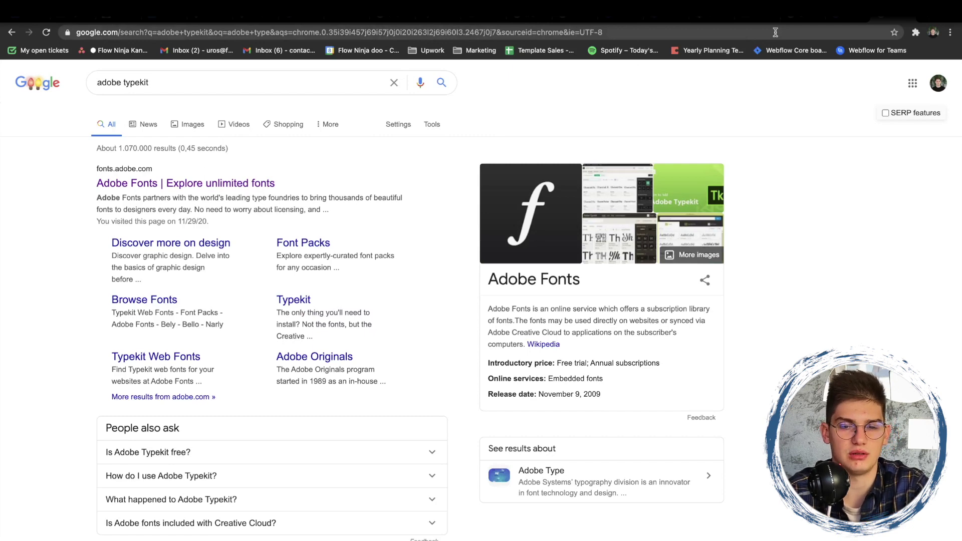
pyautogui.click(295, 20)
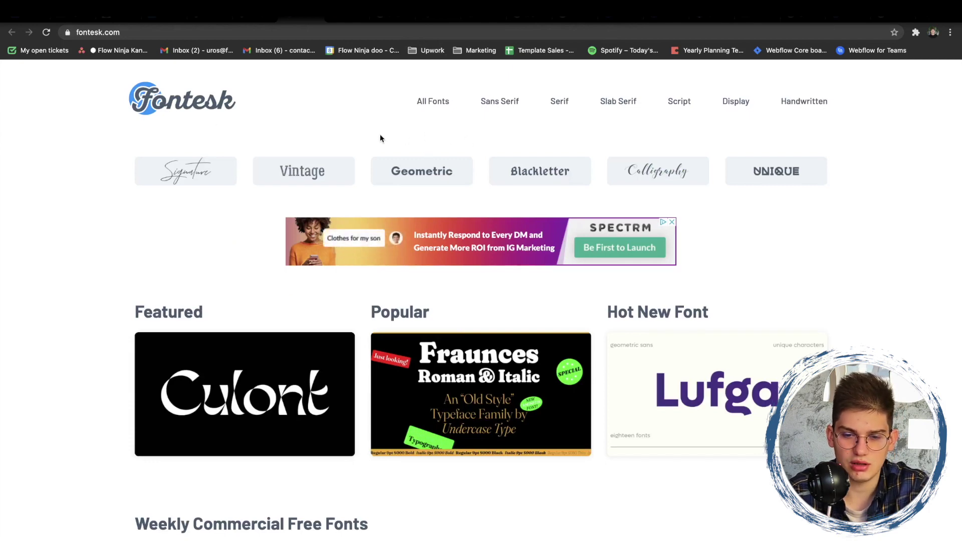
# Step: Filter Fontesk's All Fonts catalogue to OFL-licensed fonts only and browse the results
pyautogui.click(433, 105)
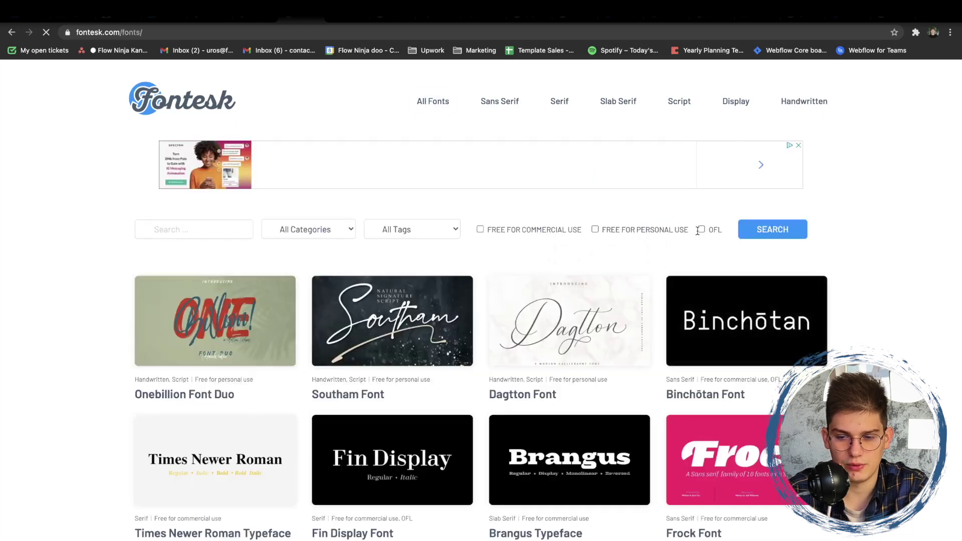
pyautogui.click(701, 230)
pyautogui.click(754, 231)
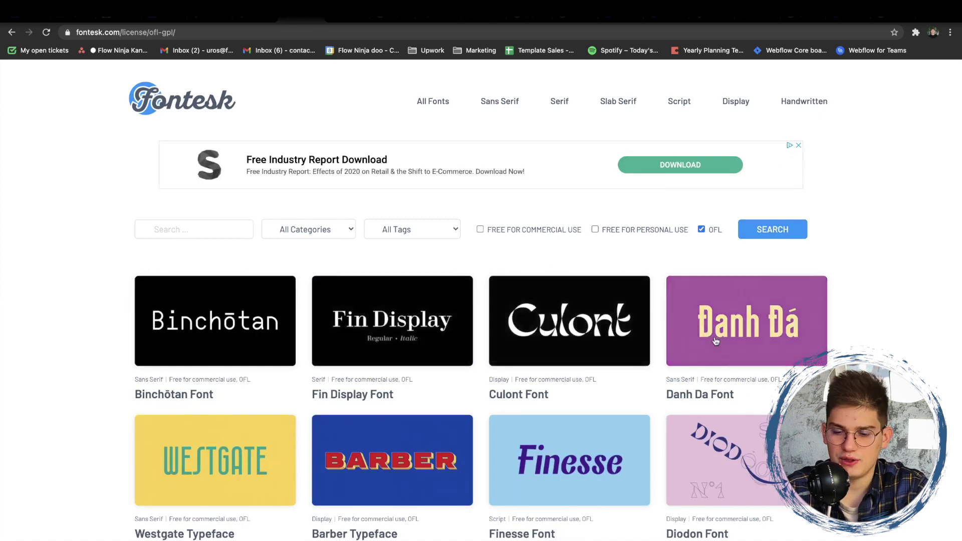
pyautogui.scroll(-6, 716, 342)
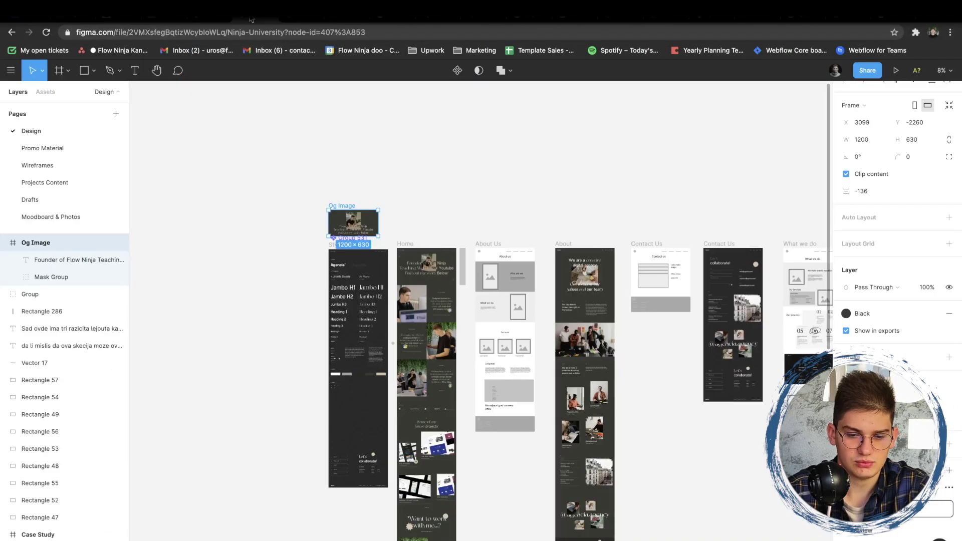
# Step: Identify the Founder headline's NewYork font and search for it on Fontesk
pyautogui.keyDown('super'); pyautogui.click(417, 273); pyautogui.keyUp('super')
pyautogui.hotkey('shift', '2')
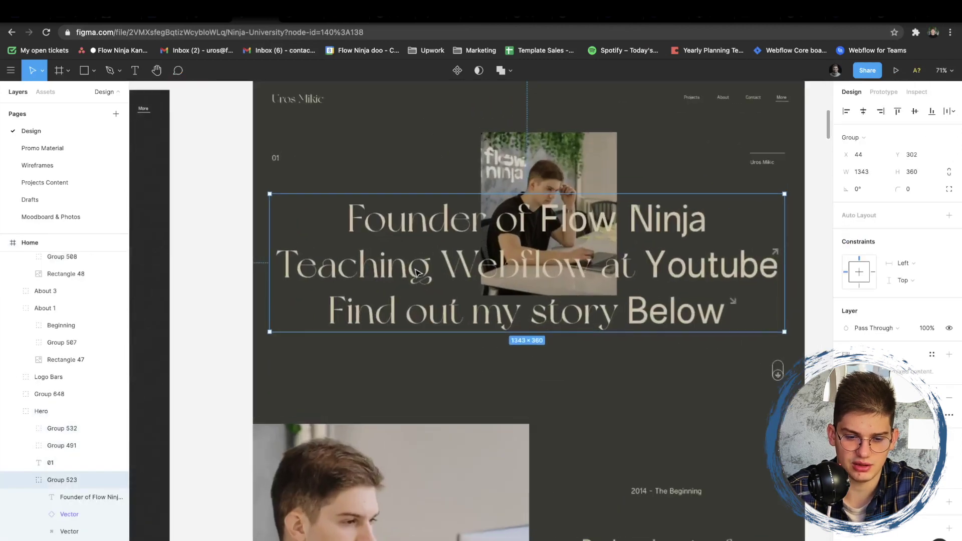
pyautogui.doubleClick(416, 218)
pyautogui.click(854, 328)
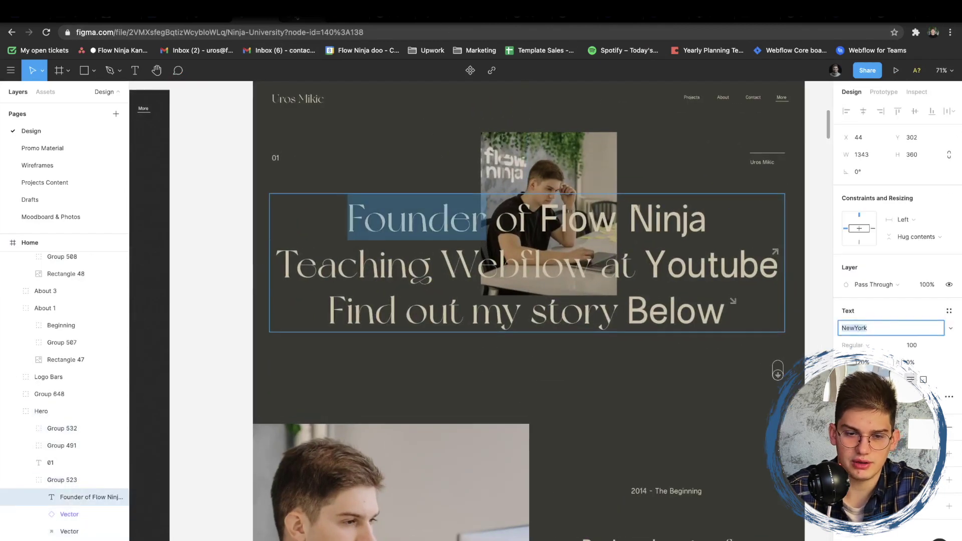
pyautogui.press('super+c')
pyautogui.hotkey('ctrl', 'Tab')
pyautogui.click(194, 231)
pyautogui.press('super+v')
pyautogui.press('Return')
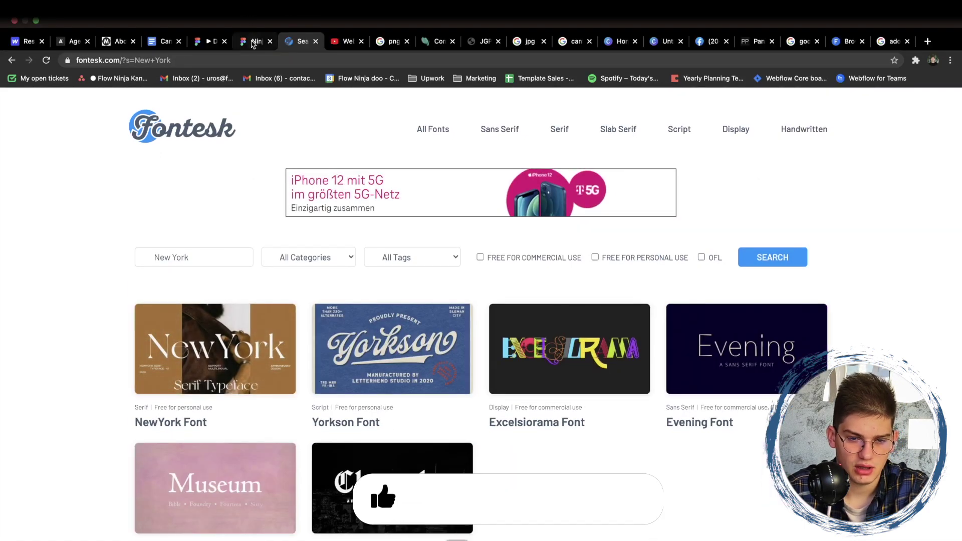
# Step: Check the Heading 1 style's Greenhouse font, search it on Fontesk, and return to Figma
pyautogui.click(253, 28)
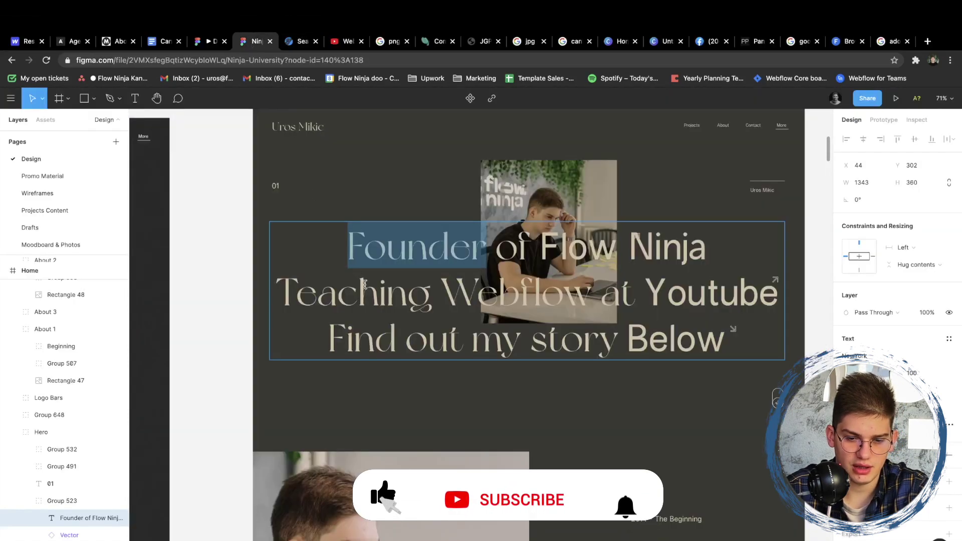
pyautogui.moveTo(540, 226); pyautogui.dragTo(706, 225)
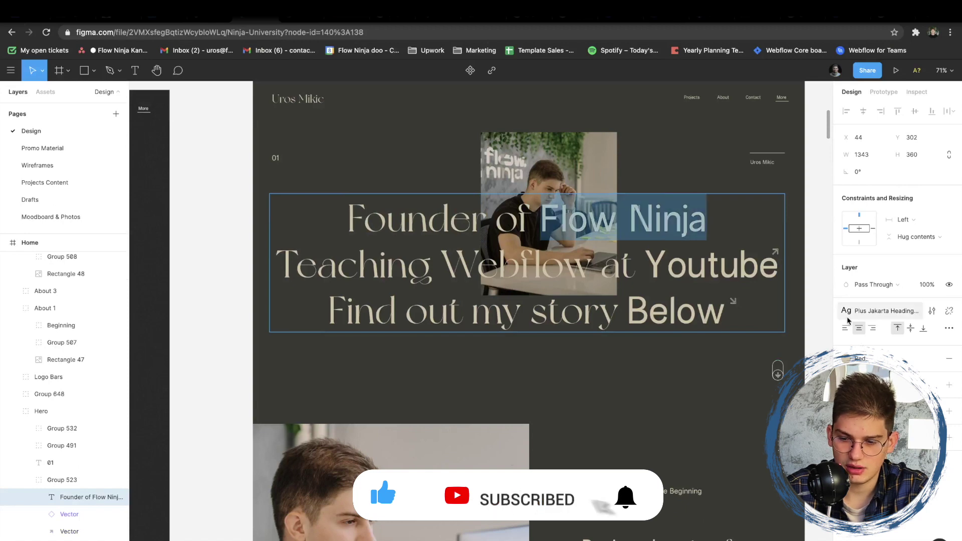
pyautogui.click(931, 311)
pyautogui.click(869, 242)
pyautogui.click(253, 20)
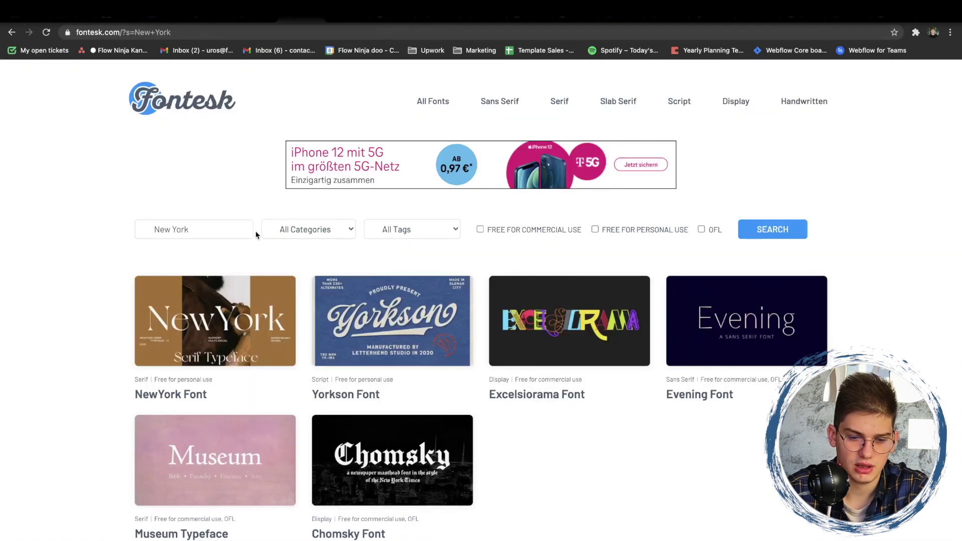
pyautogui.tripleClick(184, 231)
pyautogui.hotkey('ctrl', 'v')
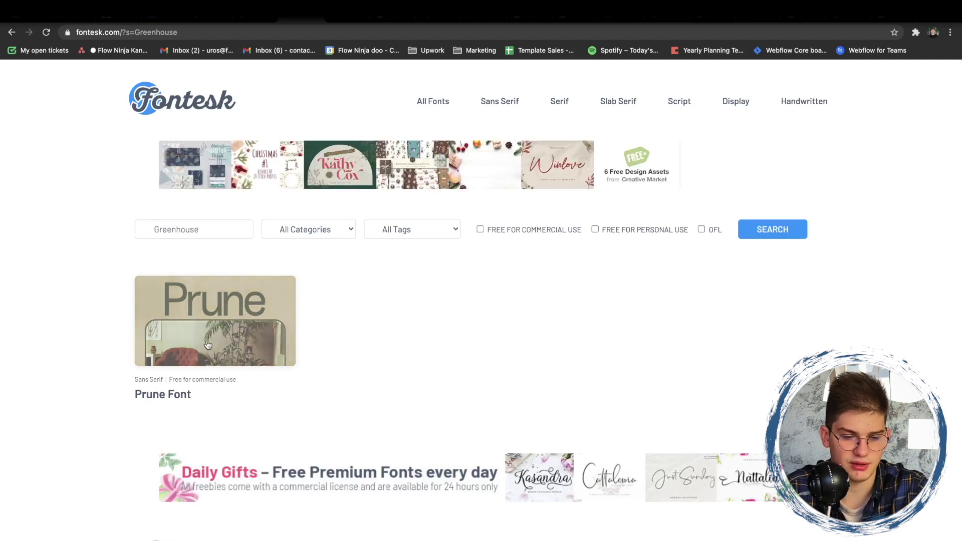
pyautogui.click(247, 40)
pyautogui.scroll(-3, 546, 273)
pyautogui.scroll(10, 547, 274)
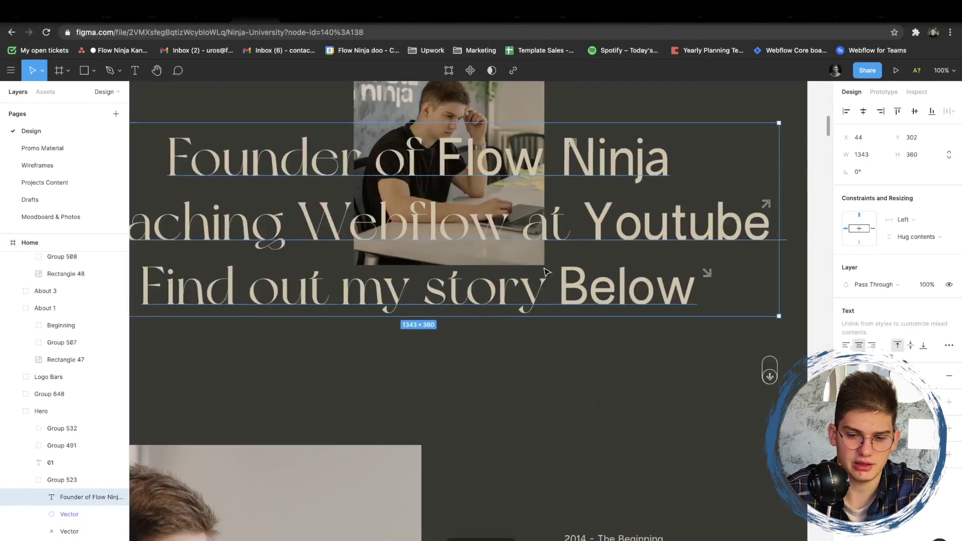
# Step: Hide the Figma interface and scroll through the Home frame from hero to projects
pyautogui.press('super+backslash')
pyautogui.scroll(2, 546, 273)
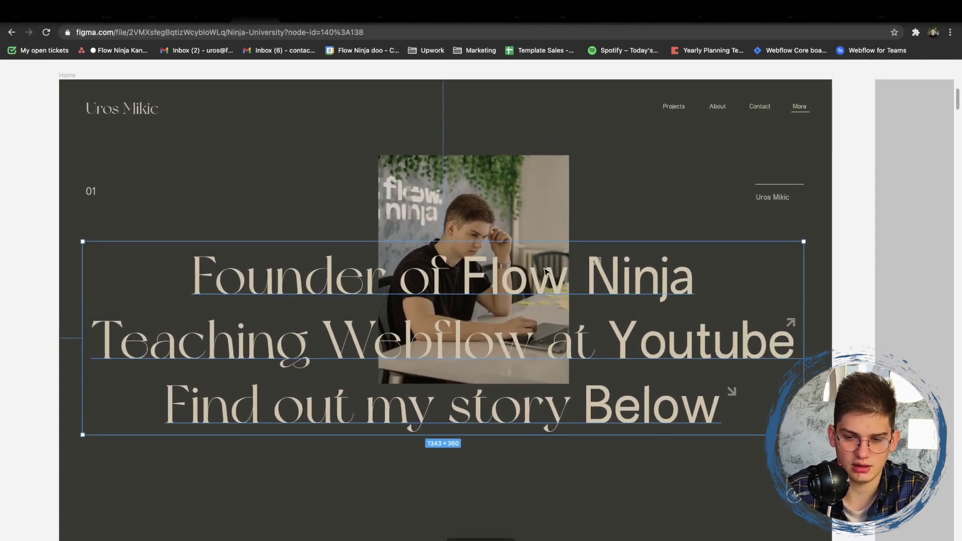
pyautogui.scroll(-8, 546, 273)
pyautogui.scroll(-15, 546, 272)
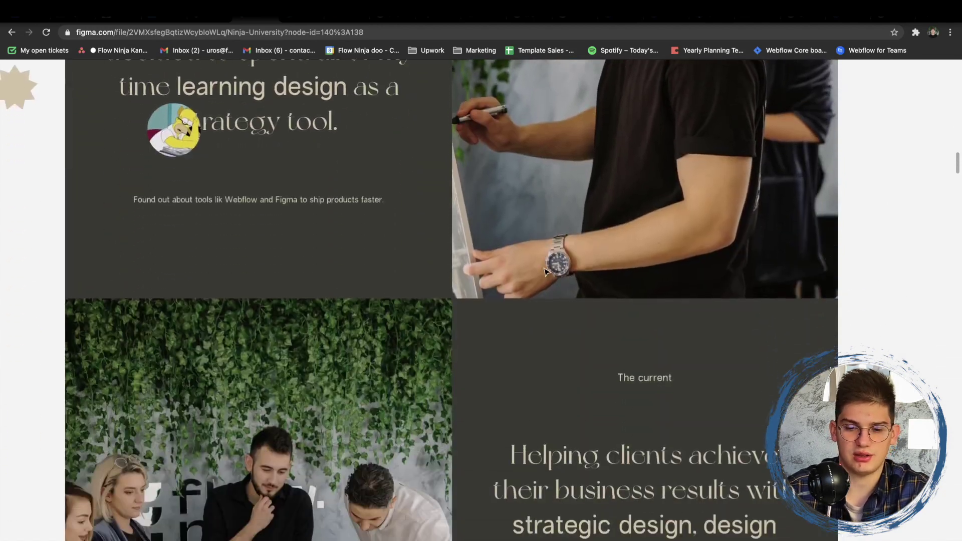
pyautogui.scroll(-15, 546, 272)
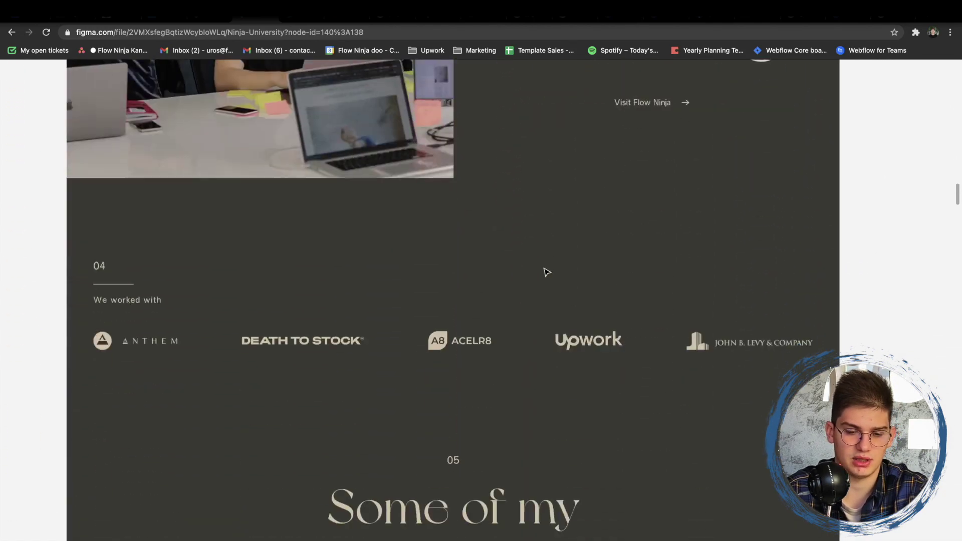
pyautogui.scroll(-10, 546, 273)
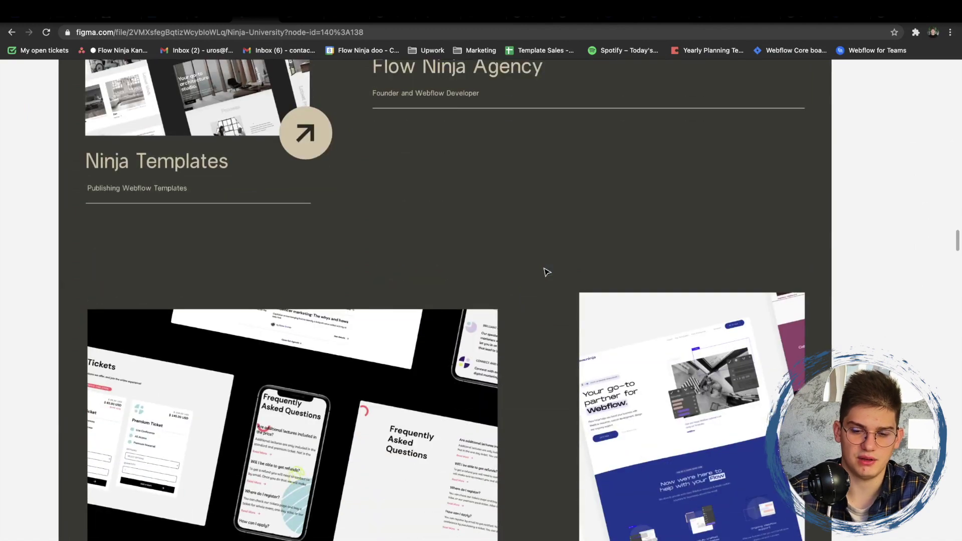
pyautogui.keyDown('ctrl'); pyautogui.scroll(-8, 546, 272); pyautogui.keyUp('ctrl')
pyautogui.scroll(10, 545, 272)
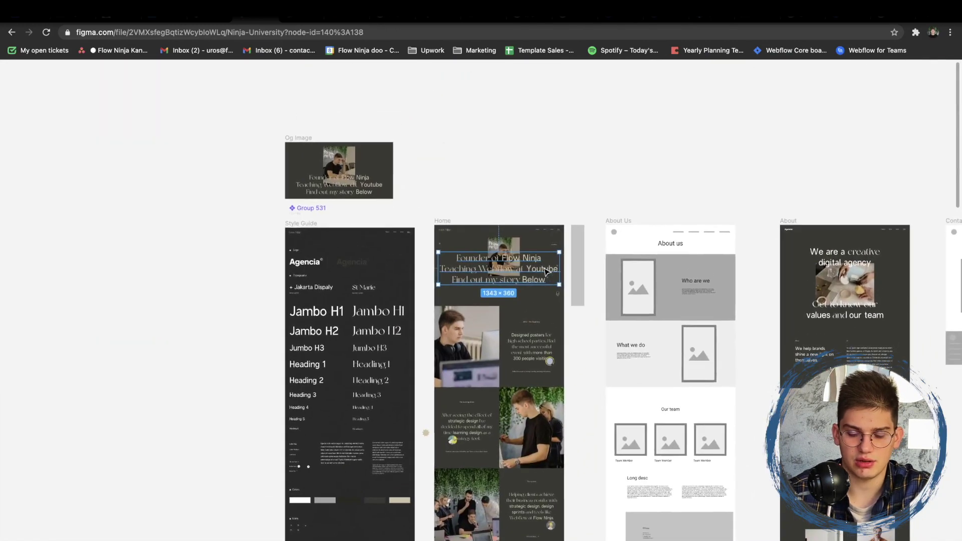
# Step: Open the typography designer's Behance portfolio in a new tab via 'behan'
pyautogui.press('super+t')
pyautogui.write('behan')
pyautogui.press('Return')
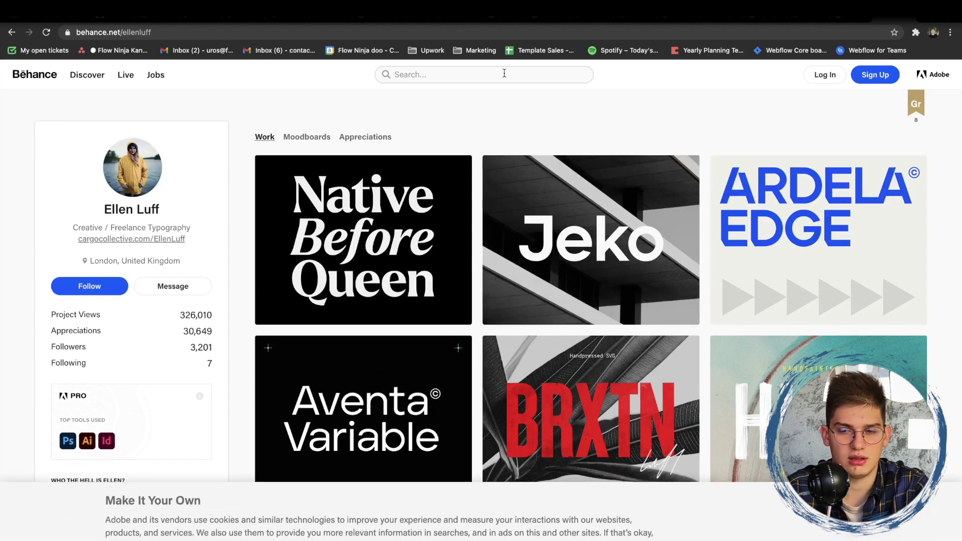
# Step: Load the Dribbble home page in a new tab
pyautogui.hotkey('ctrl', 't')
pyautogui.write('b')
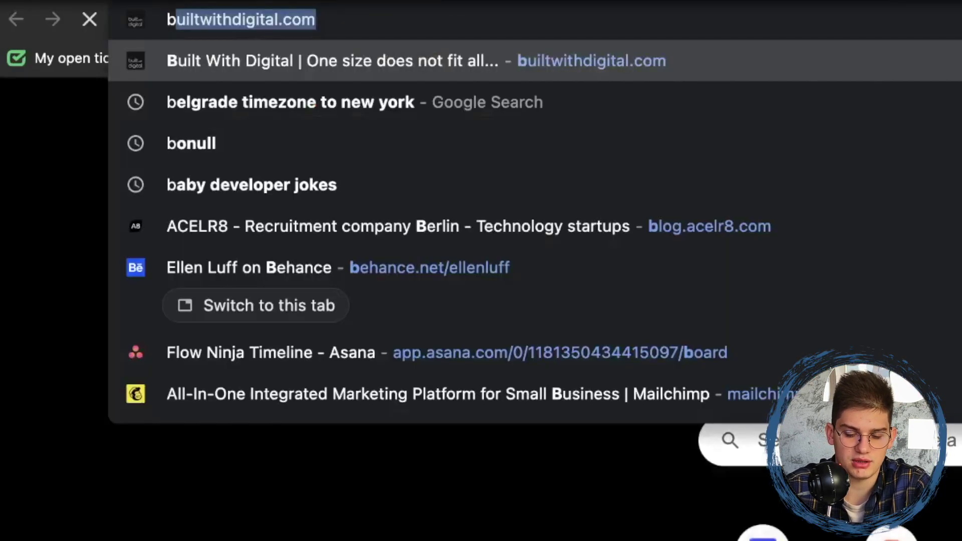
pyautogui.press('BackSpace')
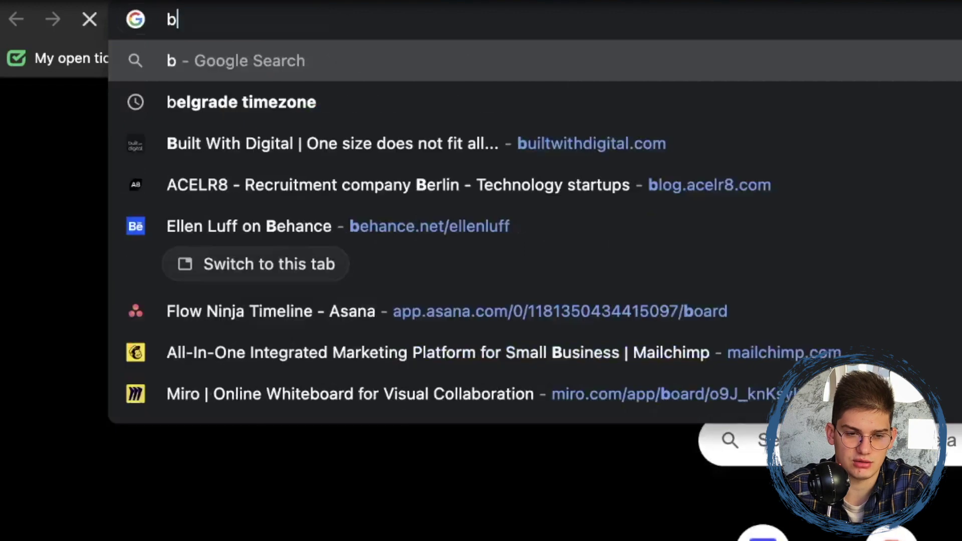
pyautogui.press('BackSpace')
pyautogui.write('dr')
pyautogui.press('Return')
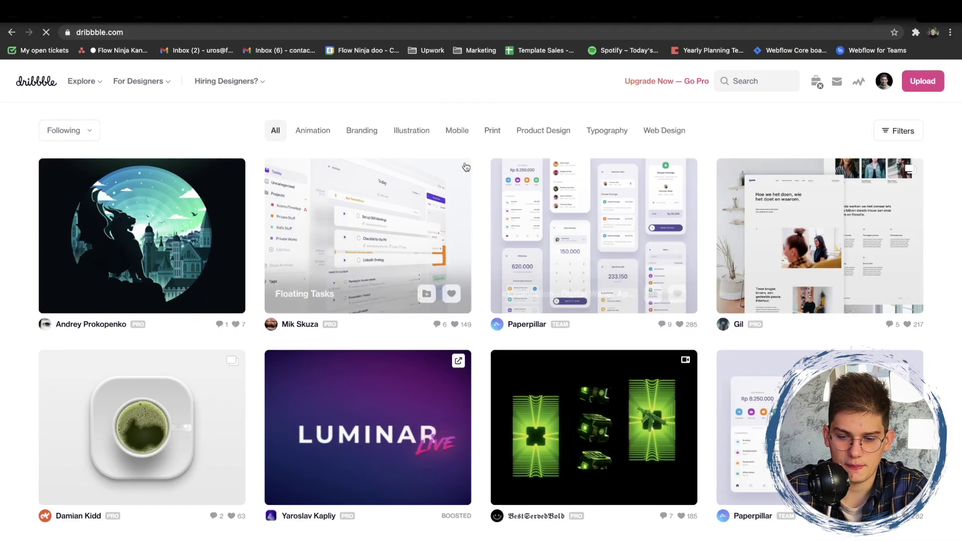
pyautogui.scroll(-6, 498, 151)
pyautogui.scroll(6, 601, 100)
# Step: Search Dribbble for 'agency website' and open the Fashion Agency Website Homepage shot
pyautogui.click(768, 78)
pyautogui.write('age')
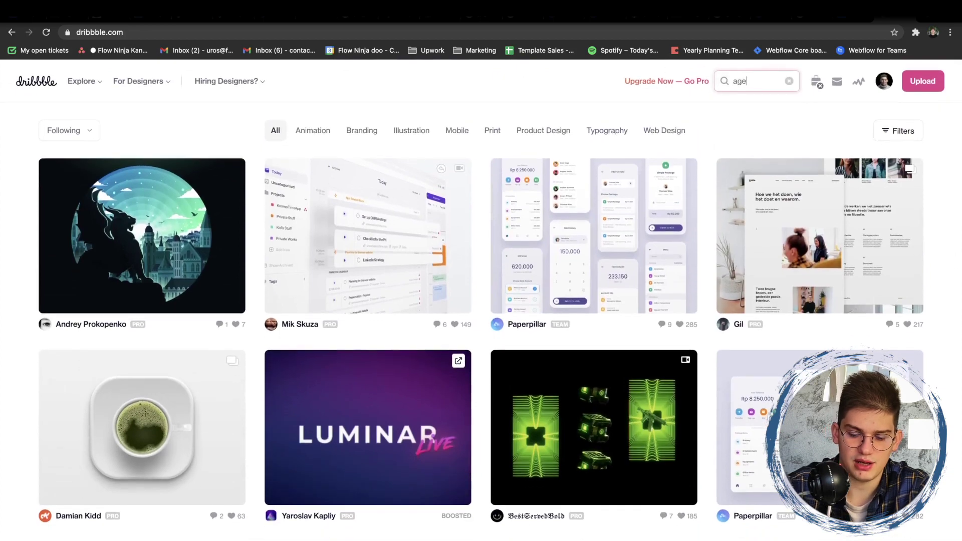
pyautogui.write('ncy website')
pyautogui.press('Return')
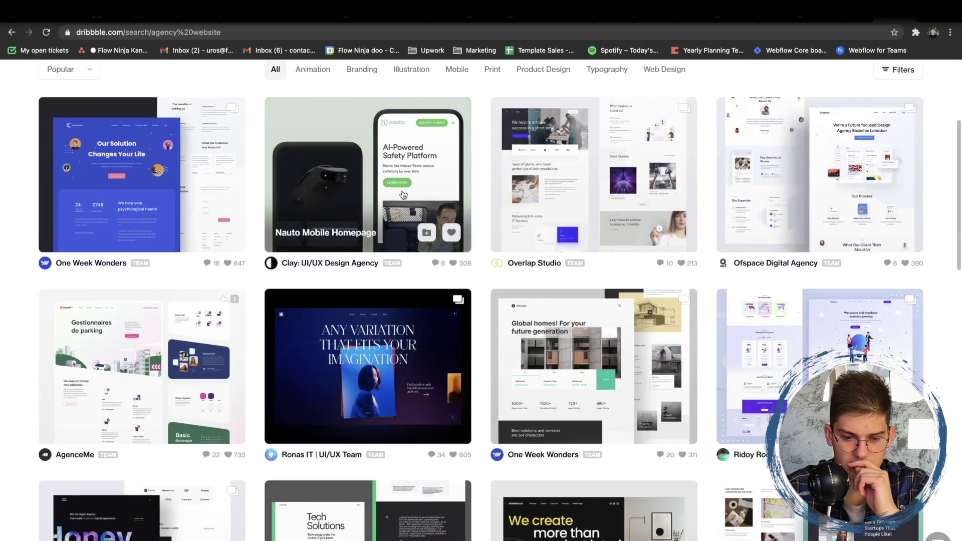
pyautogui.click(373, 386)
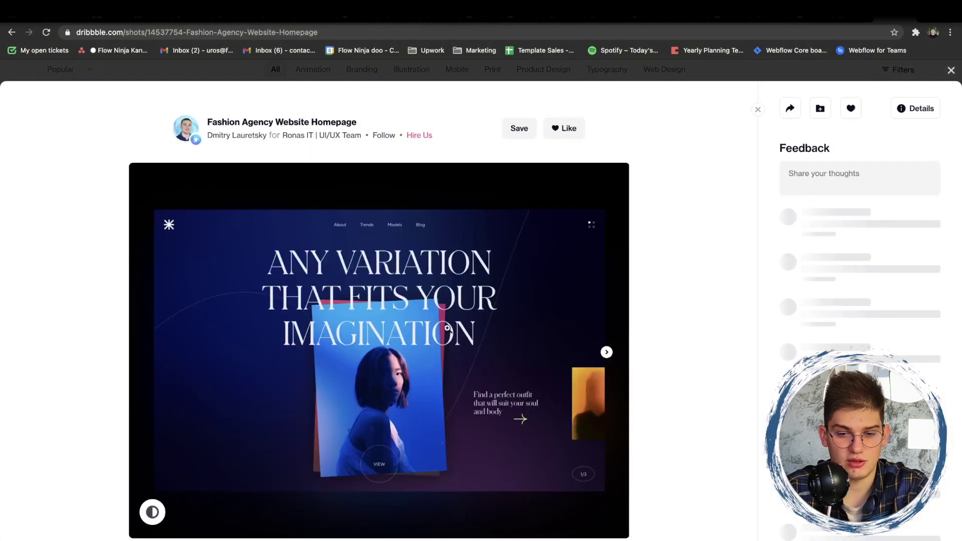
# Step: Advance to the shot's Schnyder font and colours slide and screenshot the colour swatches
pyautogui.scroll(-2, 349, 311)
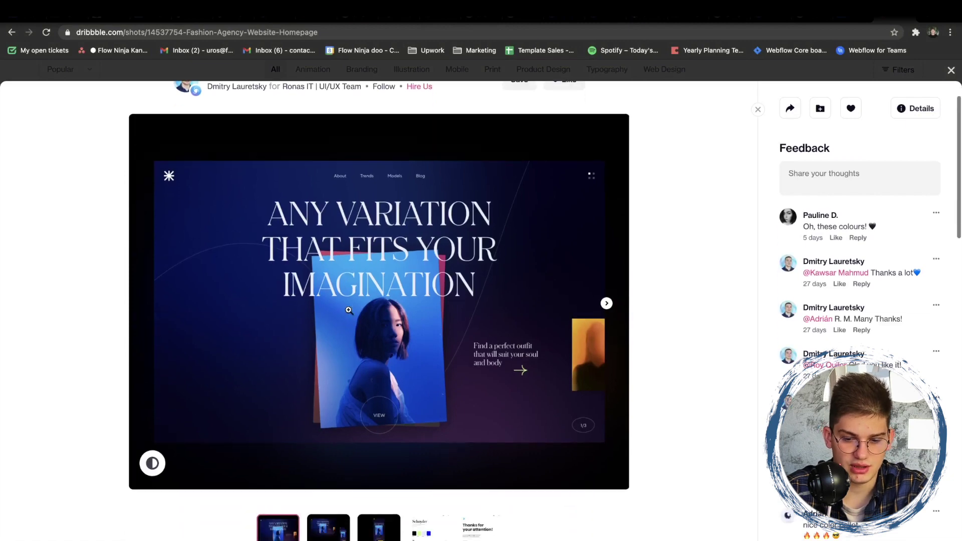
pyautogui.click(607, 303)
pyautogui.click(606, 303)
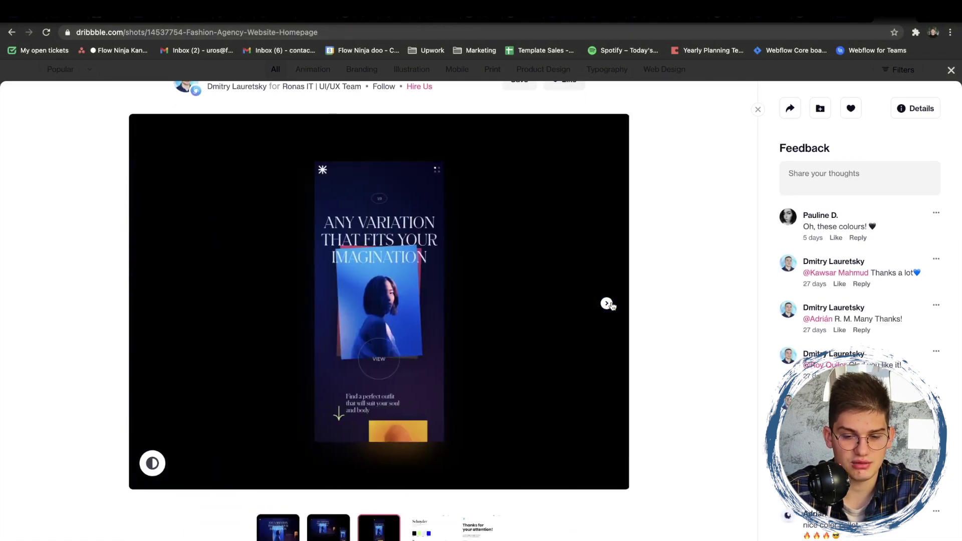
pyautogui.click(430, 524)
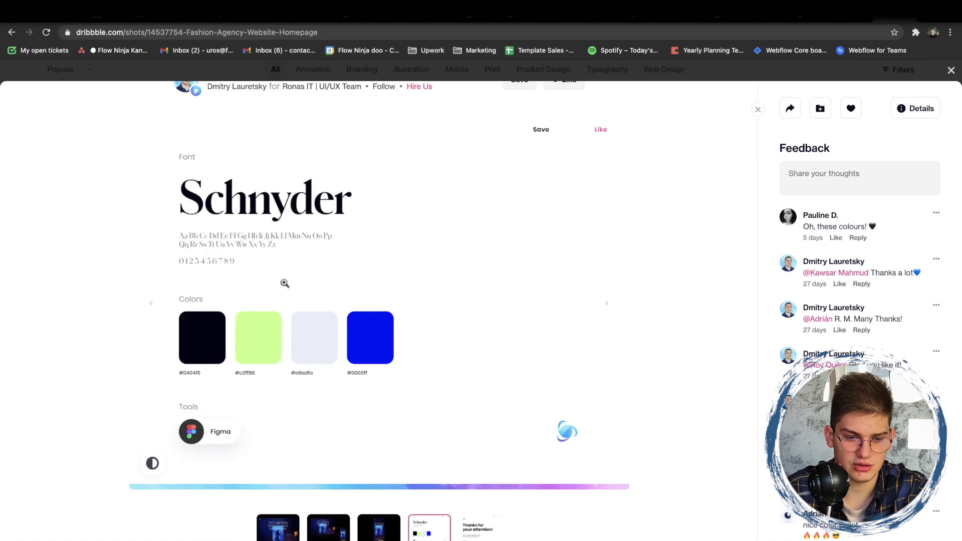
pyautogui.moveTo(160, 272); pyautogui.dragTo(457, 389)
# Step: Zoom into the Style Guide's five-swatch Colors row in the Figma file
pyautogui.click(236, 19)
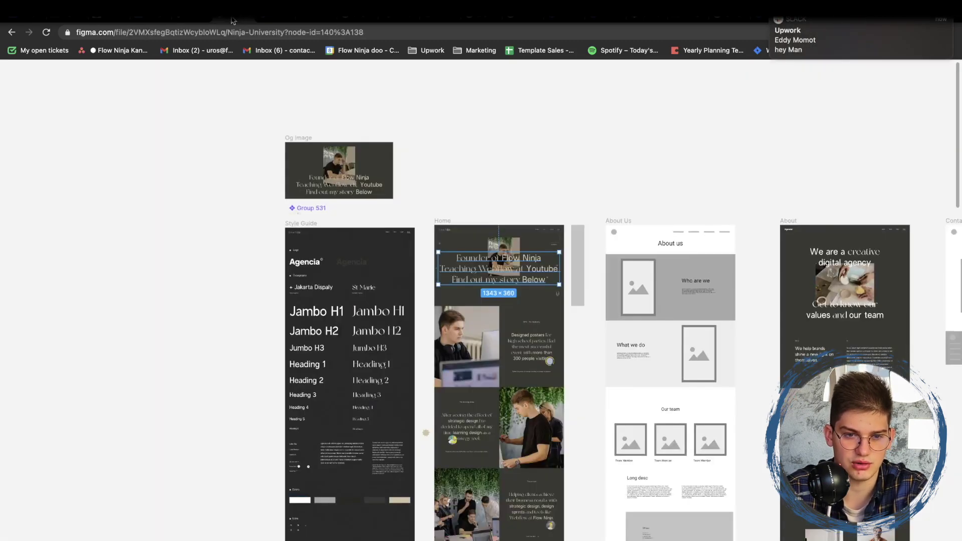
pyautogui.scroll(5, 206, 333)
pyautogui.scroll(-3, 206, 333)
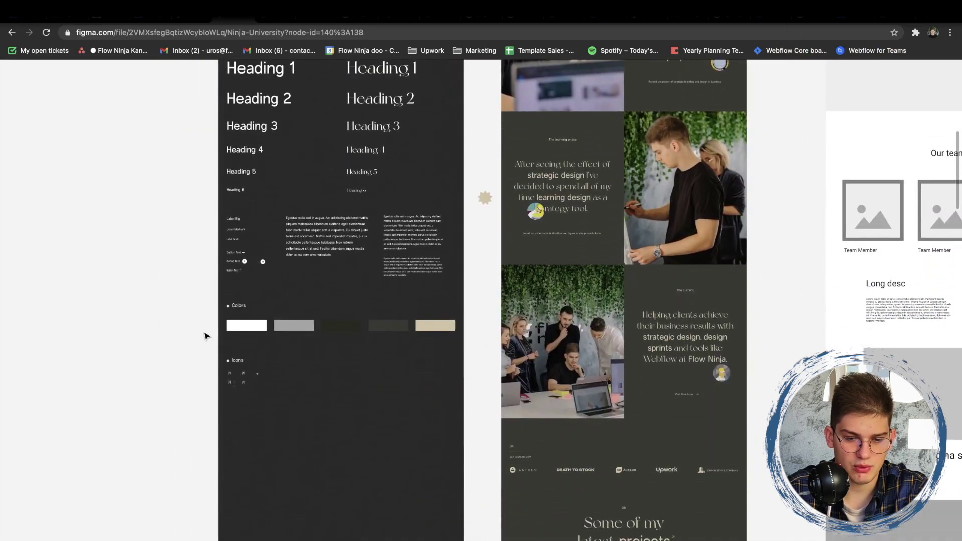
pyautogui.scroll(5, 276, 327)
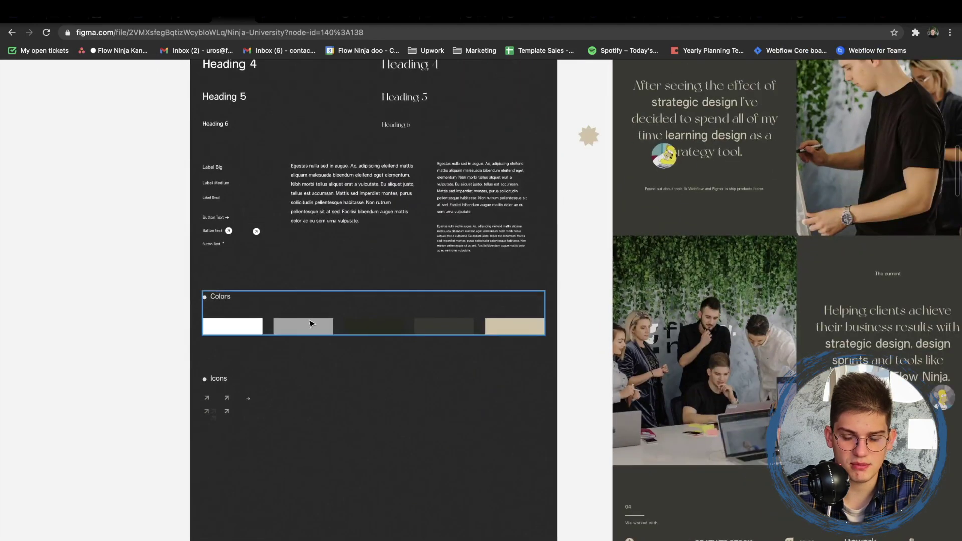
pyautogui.scroll(5, 389, 329)
pyautogui.hscroll(5, 595, 324)
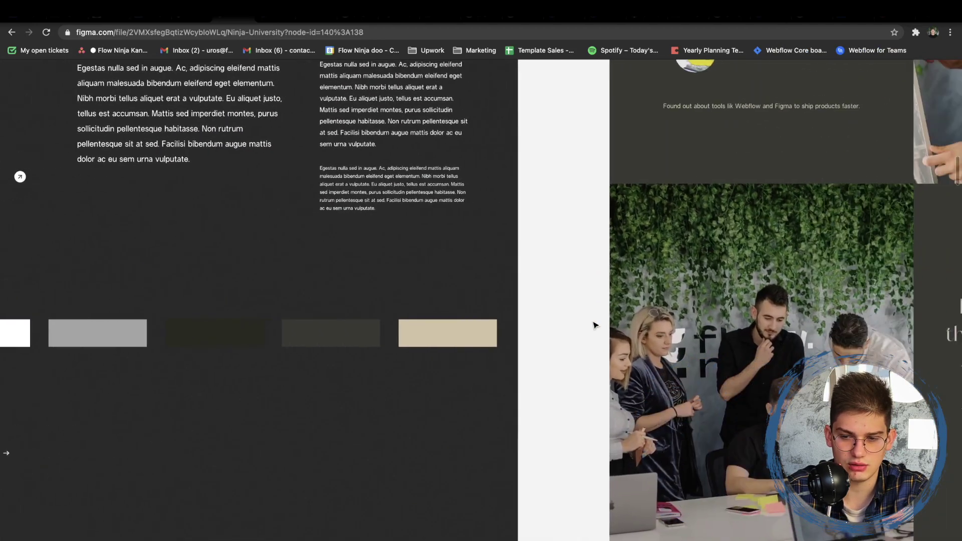
pyautogui.scroll(3, 671, 157)
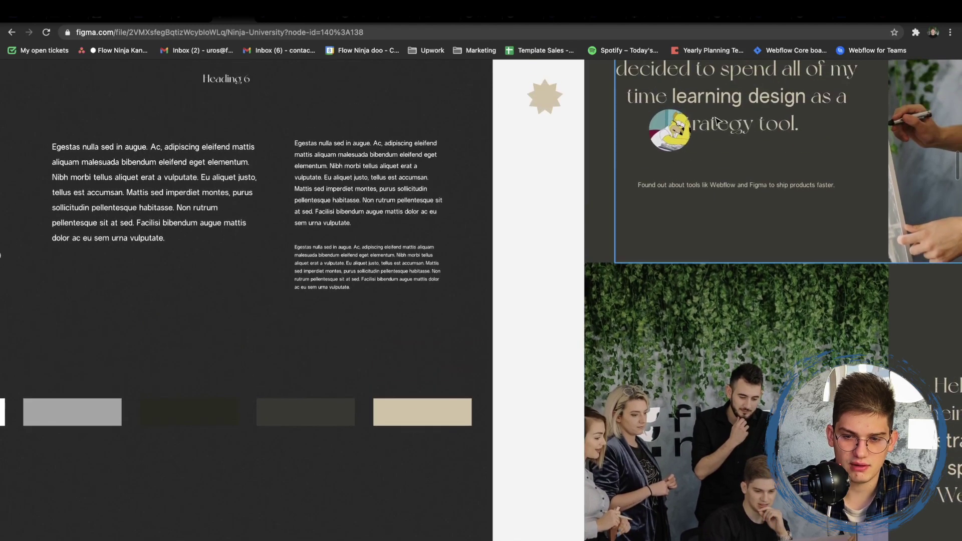
pyautogui.scroll(4, 692, 171)
pyautogui.hscroll(1, 692, 170)
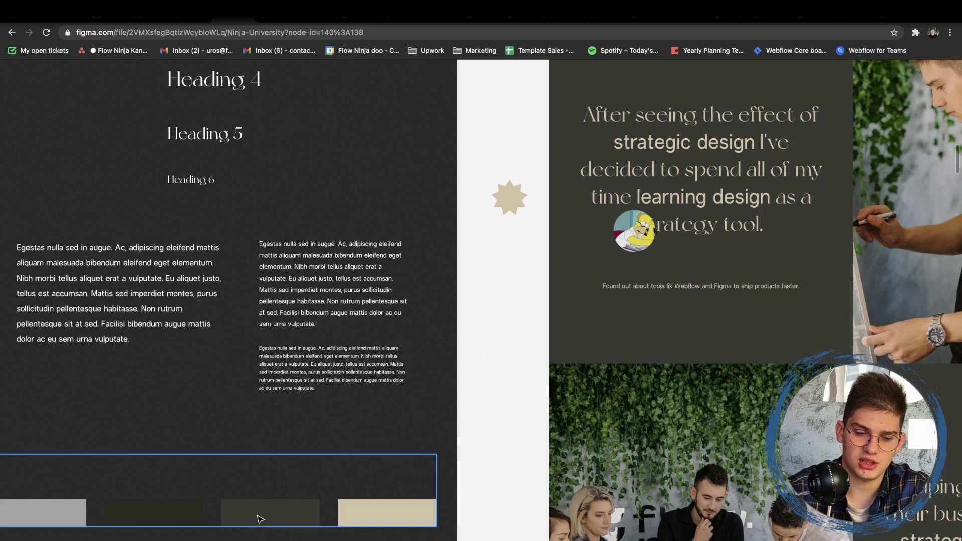
# Step: Pan back to the Home frame to compare colours, then switch to Canyonarch Copy
pyautogui.scroll(-1, 260, 519)
pyautogui.scroll(-2, 260, 519)
pyautogui.hscroll(10, 450, 300)
pyautogui.scroll(3, 594, 282)
pyautogui.scroll(-5, 595, 282)
pyautogui.hscroll(3, 594, 282)
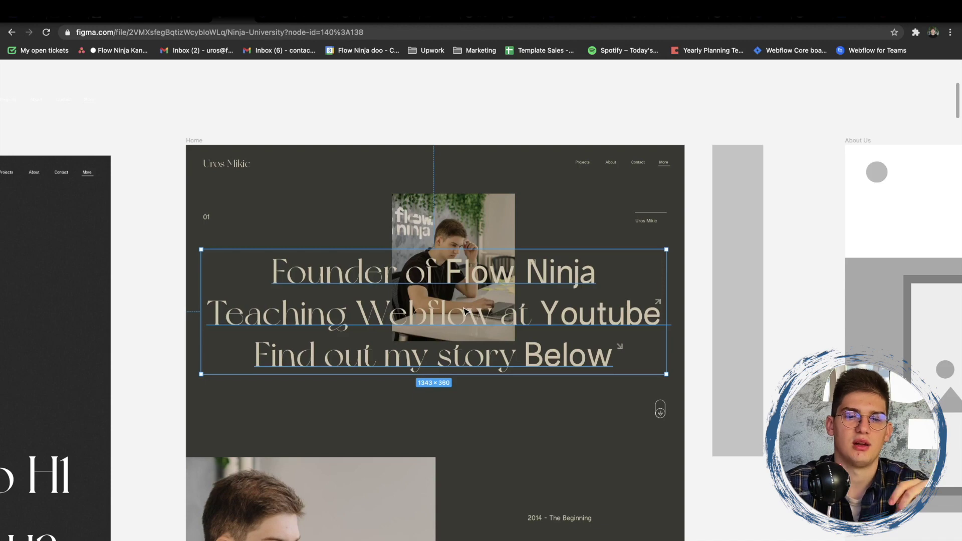
pyautogui.hotkey('ctrl', 'Tab')
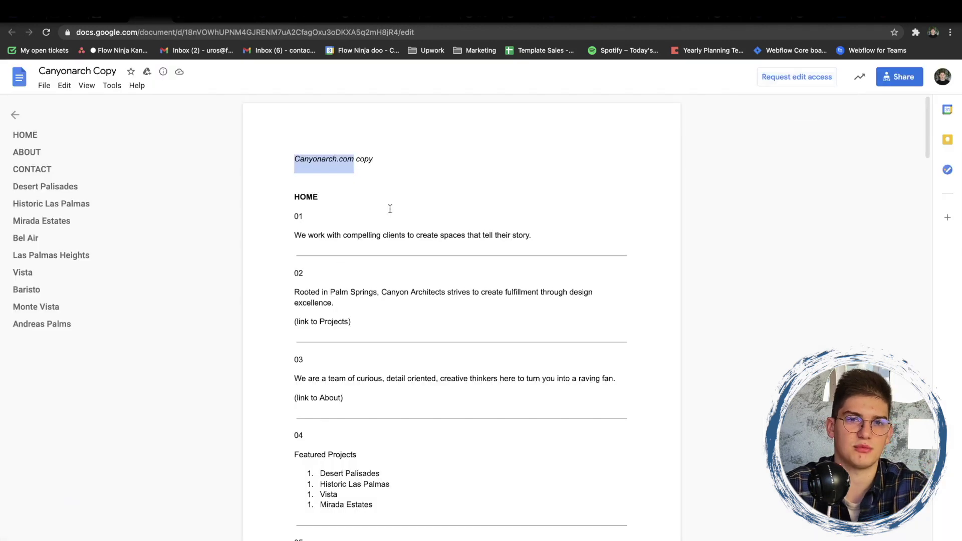